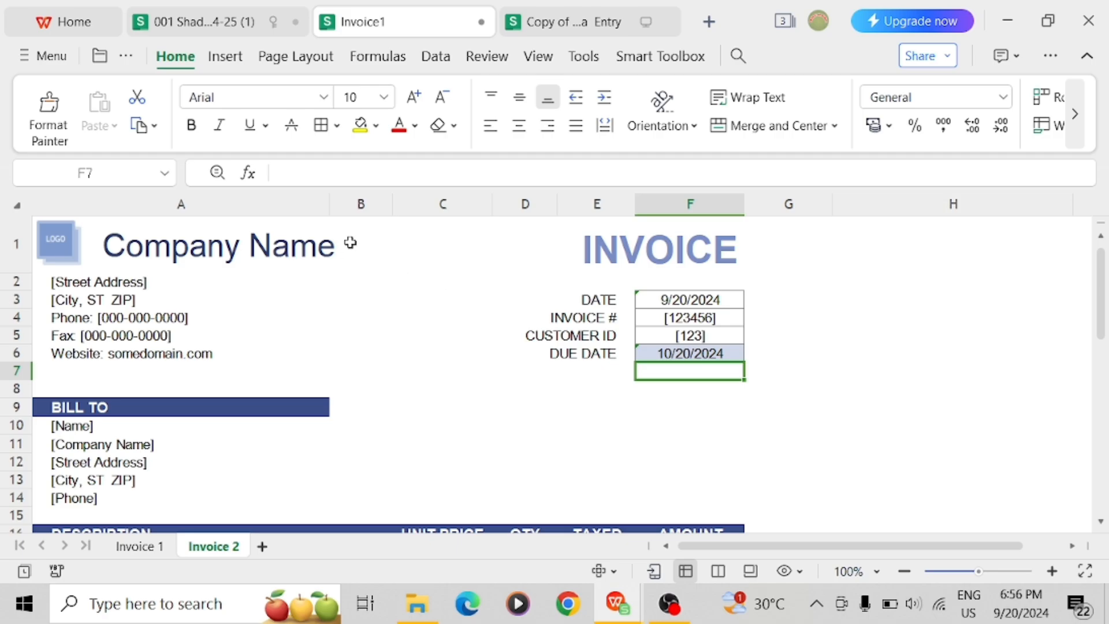
Check the logo picture's formatting options, then return to the Company Name header cell A1
{"action": "left_click", "coordinate": [371, 252]}
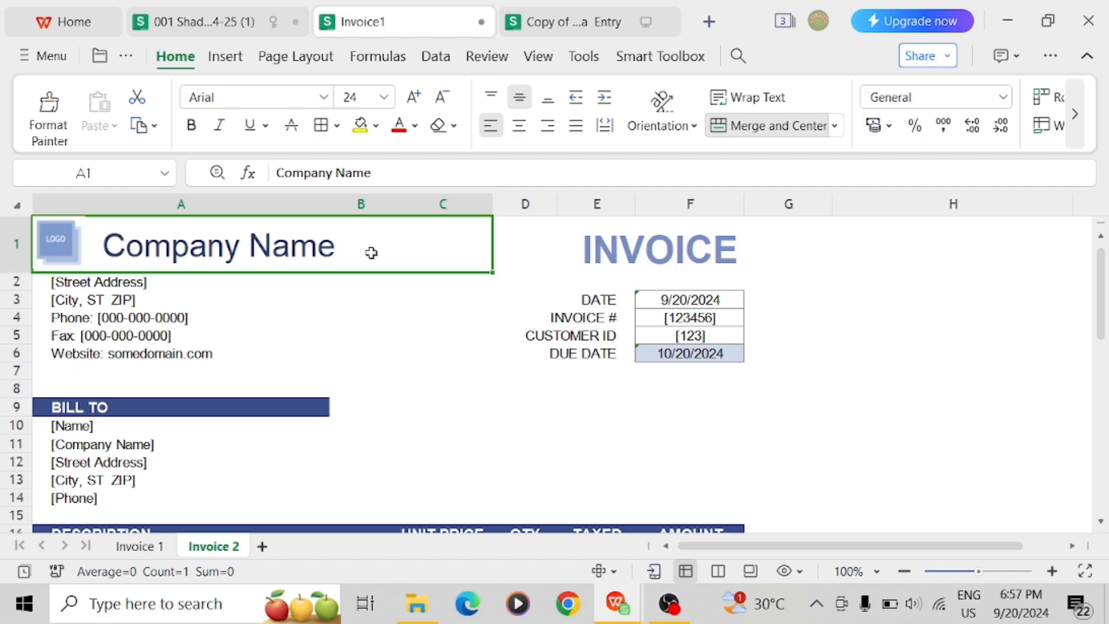
{"action": "left_click", "coordinate": [853, 290]}
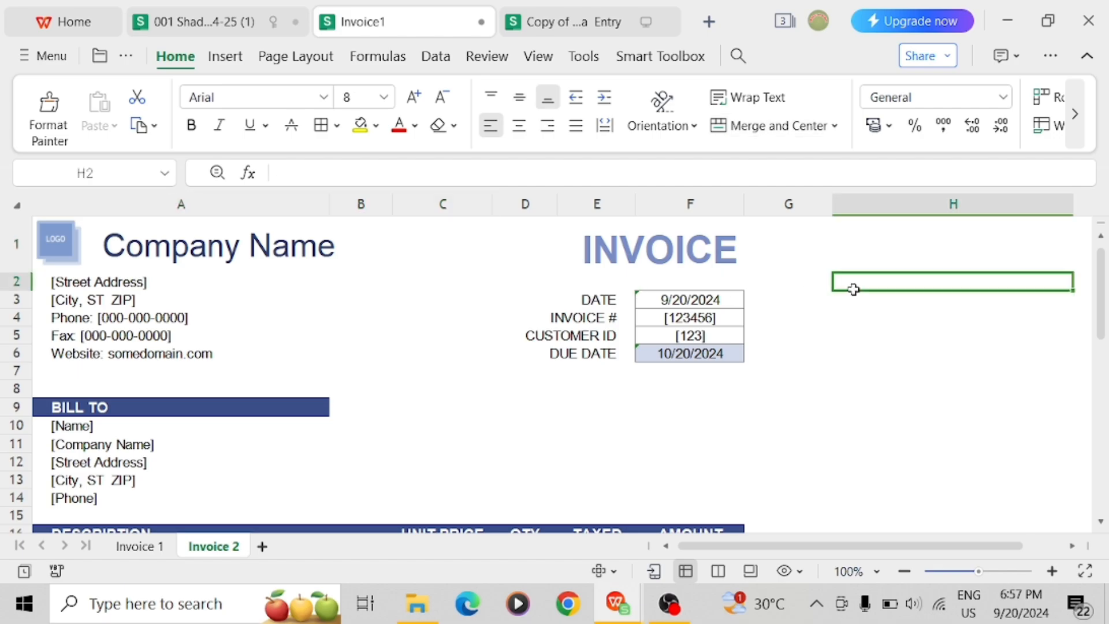
{"action": "left_click", "coordinate": [490, 243]}
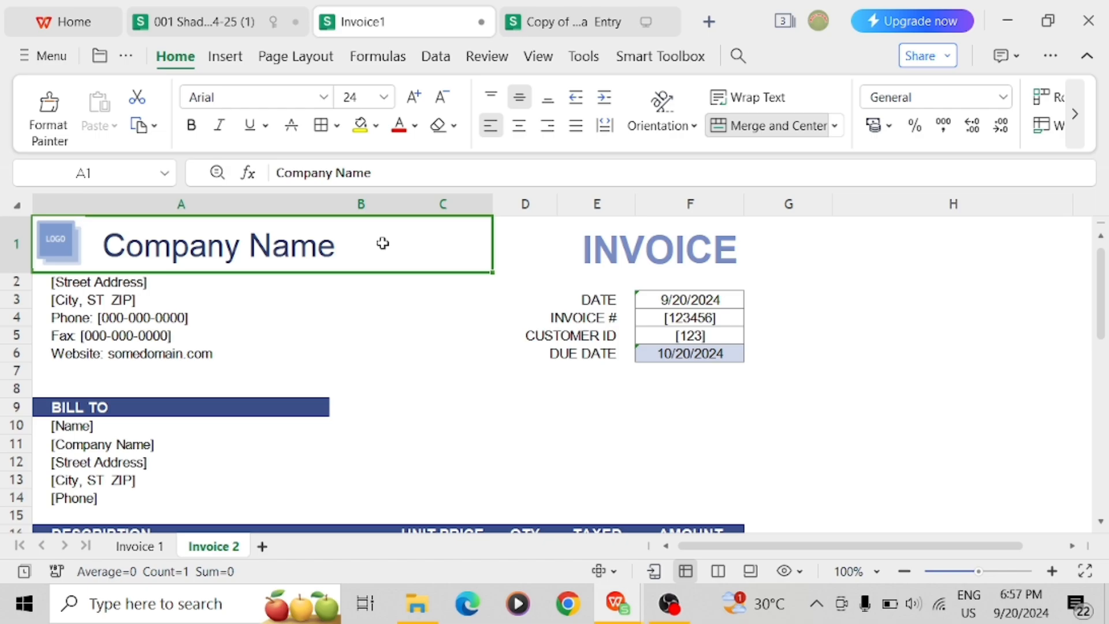
{"action": "left_click", "coordinate": [50, 246]}
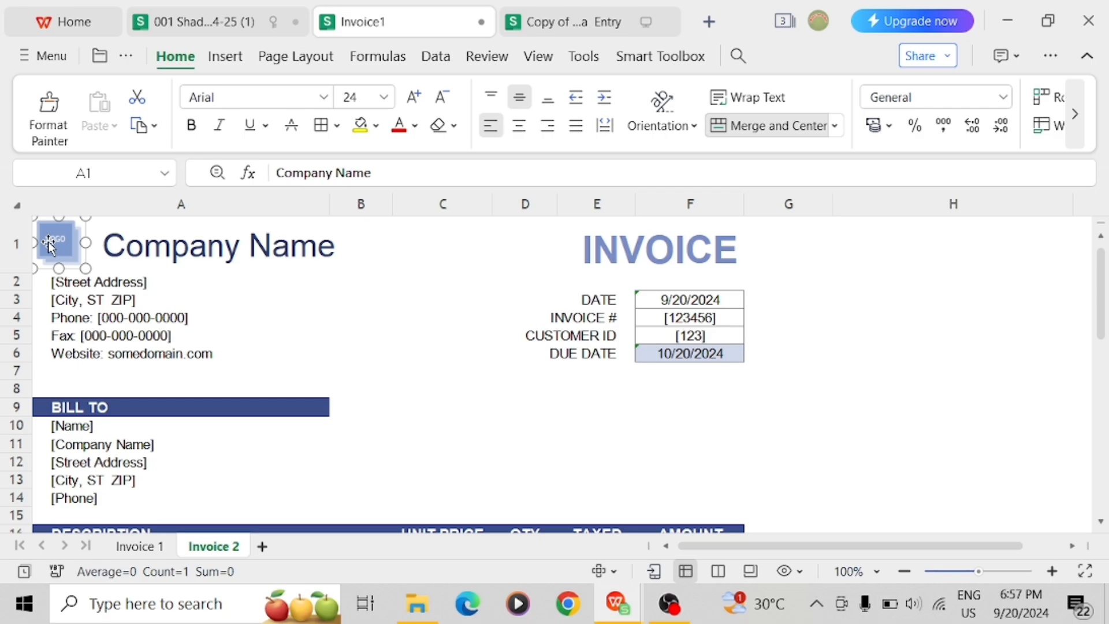
{"action": "left_click", "coordinate": [48, 236]}
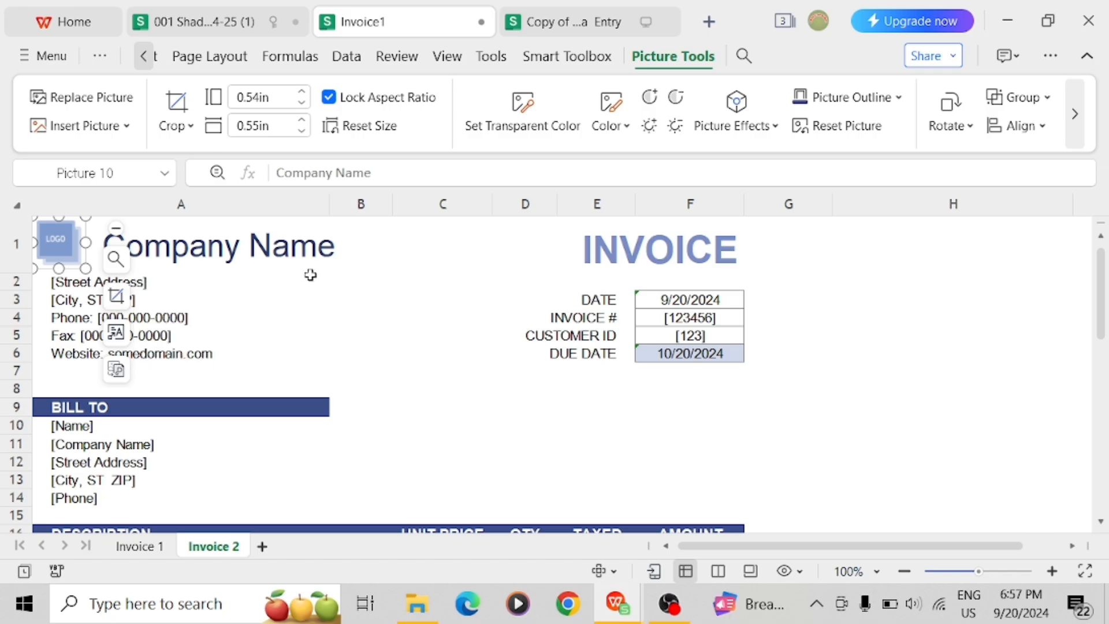
{"action": "left_click", "coordinate": [269, 238]}
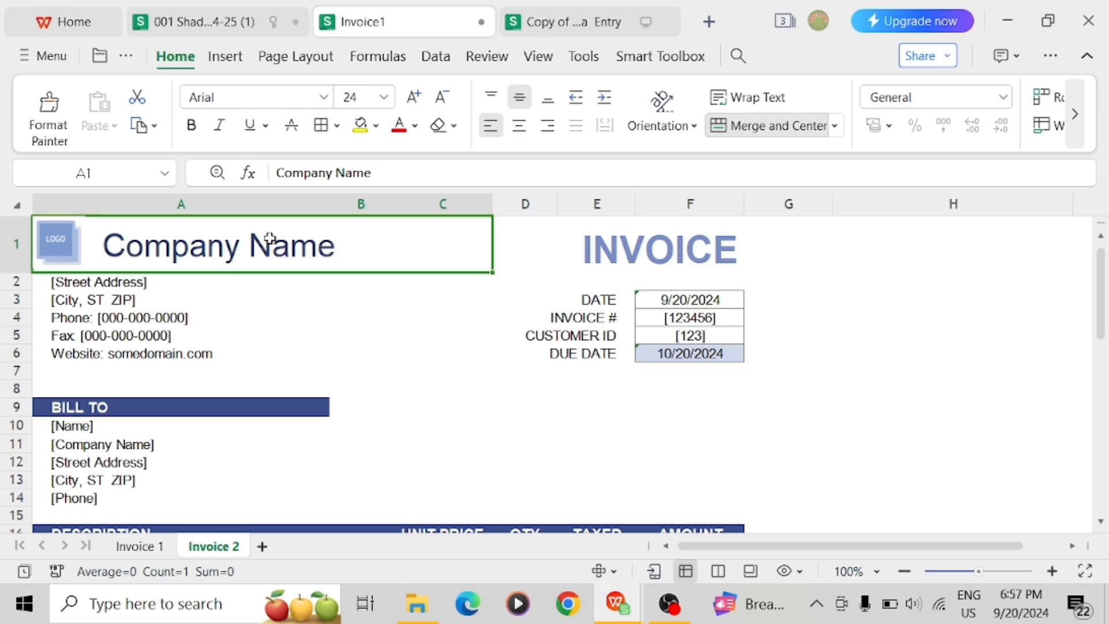
Replace the 'Company Name' placeholder in A1 with 'Ajay Pvt.Ltd.'
{"action": "double_click", "coordinate": [356, 254]}
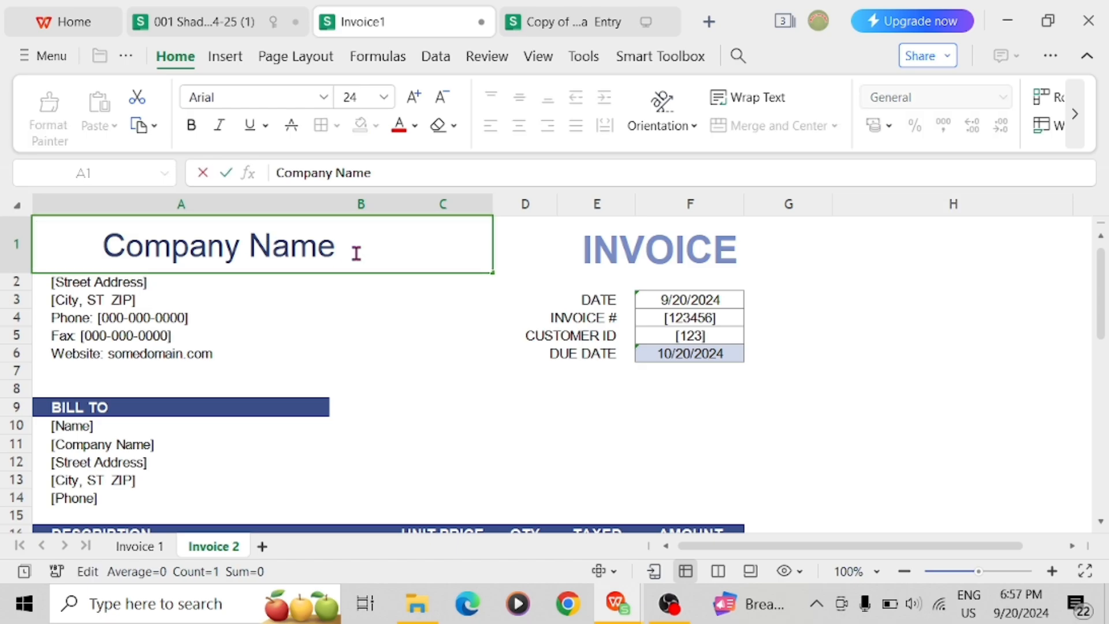
{"action": "key", "text": "BackSpace"}
{"action": "key", "text": "BackSpace"}
{"action": "key", "text": "BackSpace"}
{"action": "key", "text": "BackSpace"}
{"action": "key", "text": "BackSpace"}
{"action": "key", "text": "BackSpace"}
{"action": "key", "text": "BackSpace"}
{"action": "key", "text": "BackSpace"}
{"action": "key", "text": "BackSpace"}
{"action": "key", "text": "BackSpace"}
{"action": "key", "text": "BackSpace"}
{"action": "key", "text": "BackSpace"}
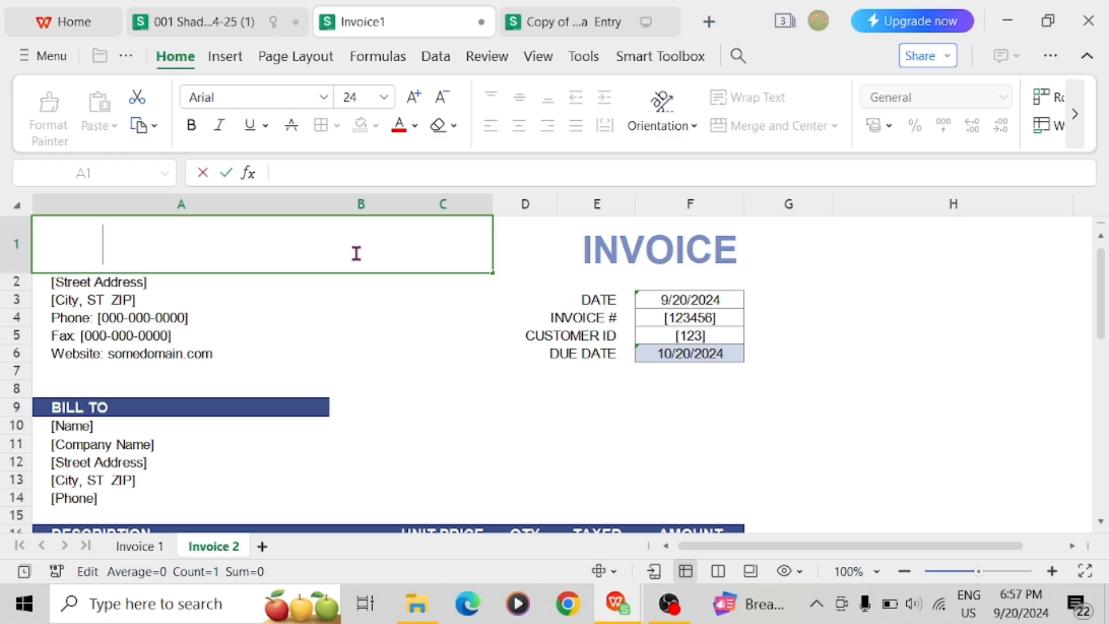
{"action": "type", "text": "C"}
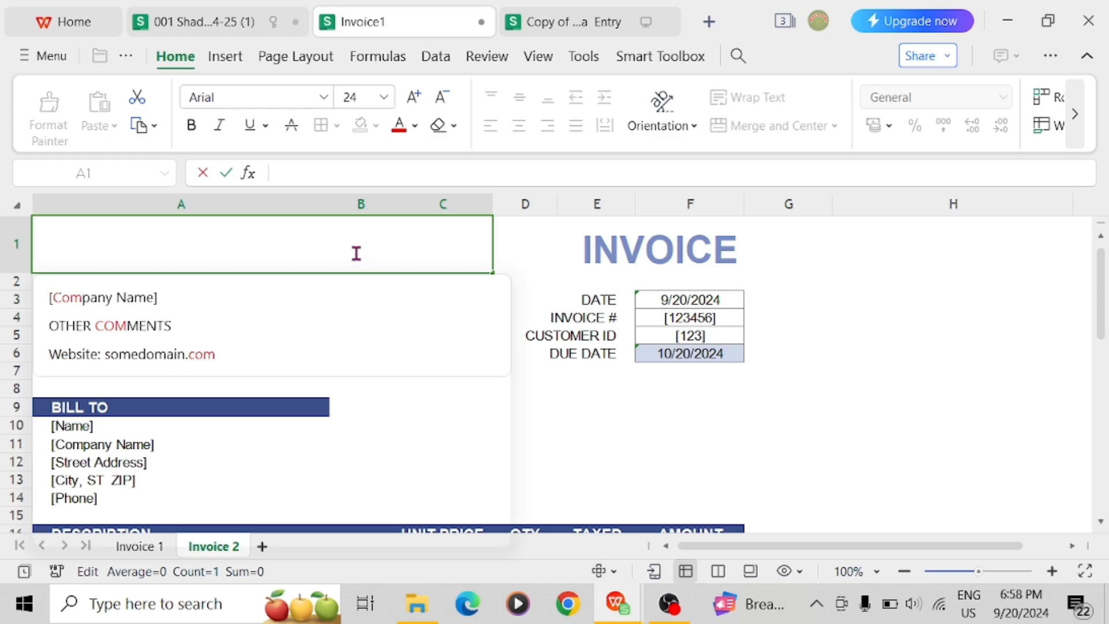
{"action": "type", "text": "aja"}
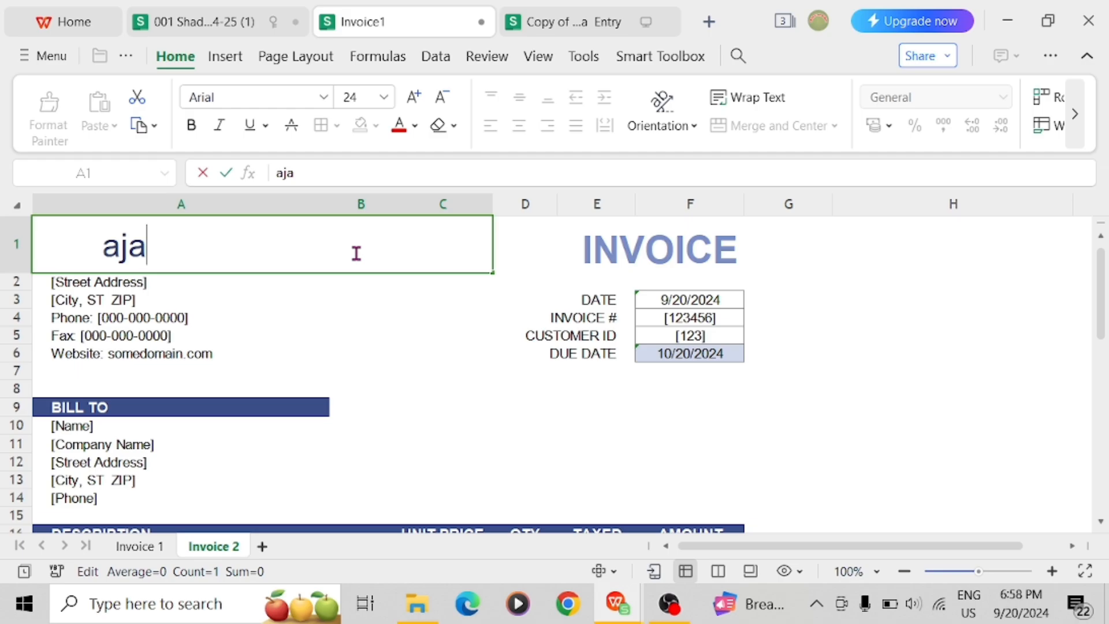
{"action": "key", "text": "BackSpace"}
{"action": "key", "text": "BackSpace"}
{"action": "key", "text": "BackSpace"}
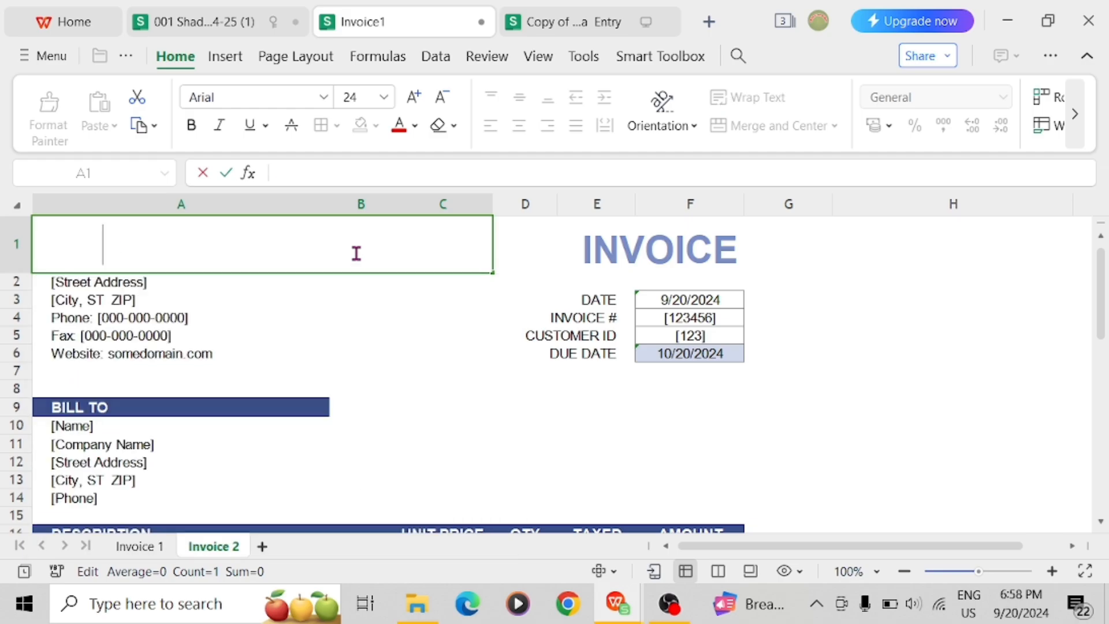
{"action": "type", "text": "Ajay"}
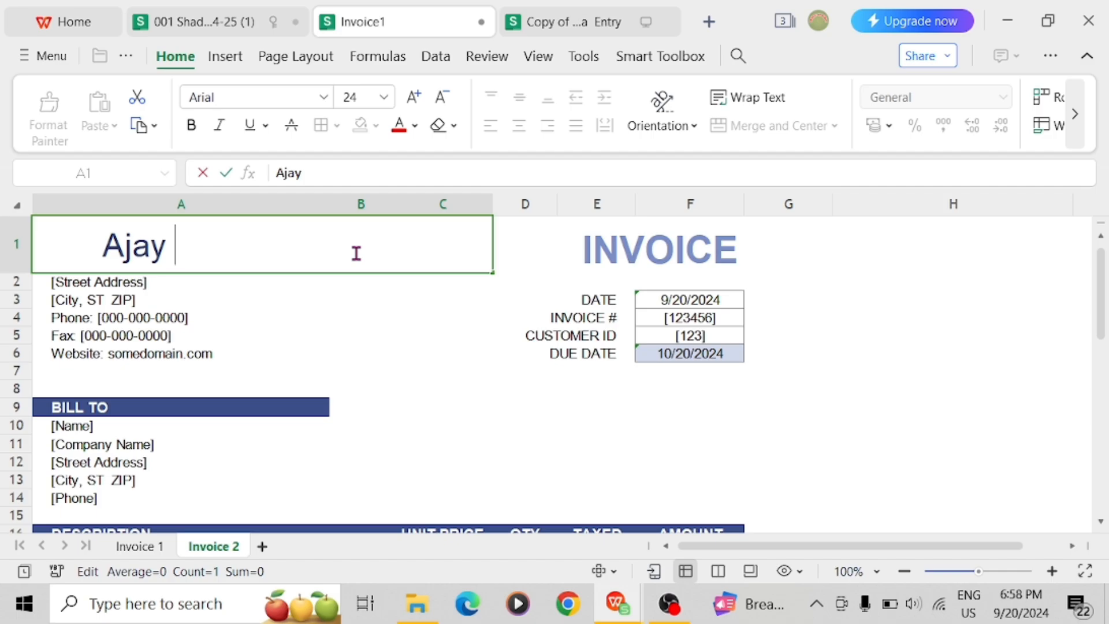
{"action": "type", "text": " Pvt"}
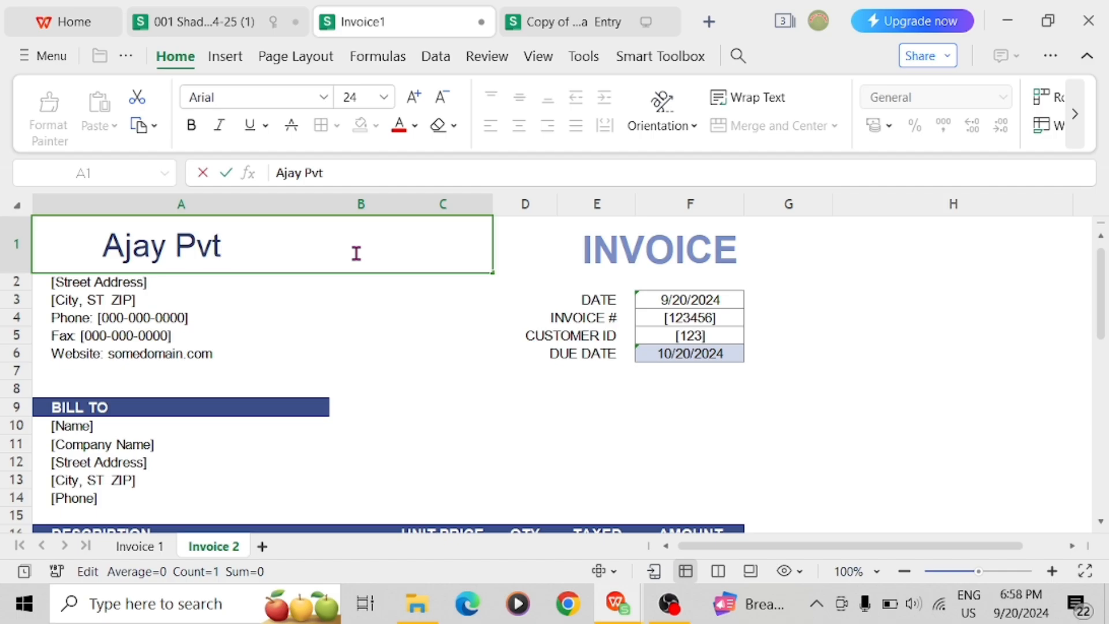
{"action": "type", "text": ".Ltd."}
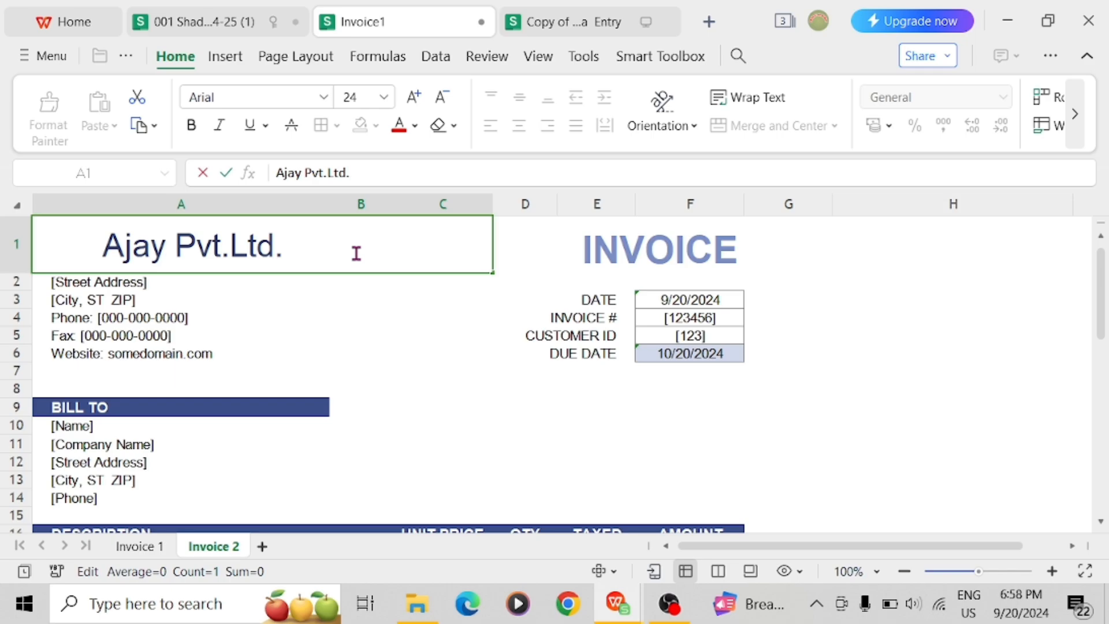
{"action": "key", "text": "Return"}
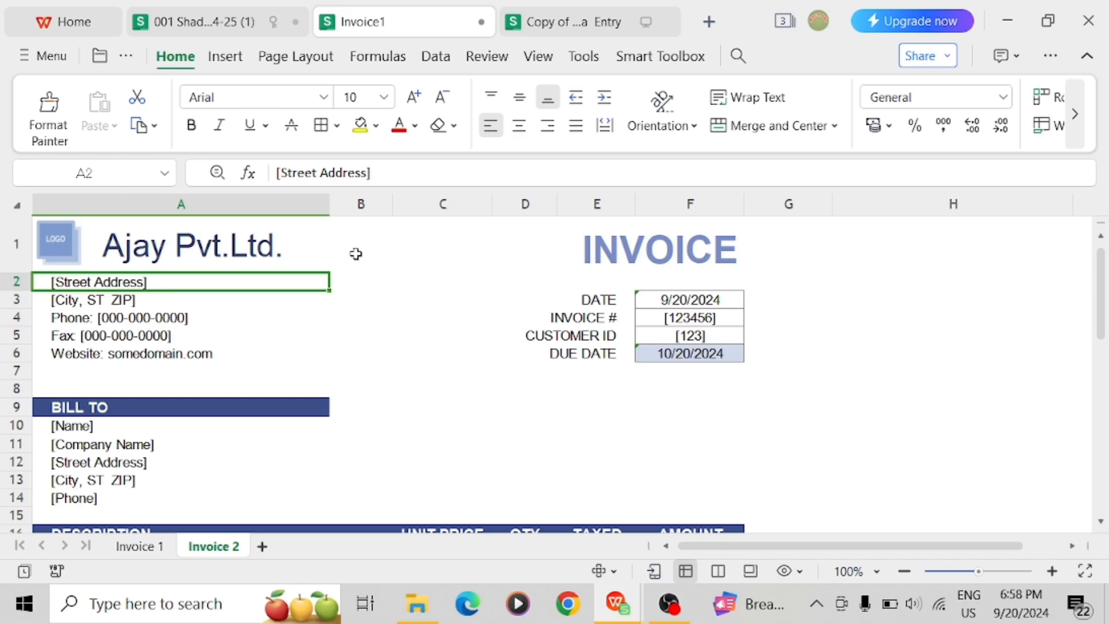
Replace the Street Address placeholder in A2 with the contact's full name and street address
{"action": "double_click", "coordinate": [173, 287]}
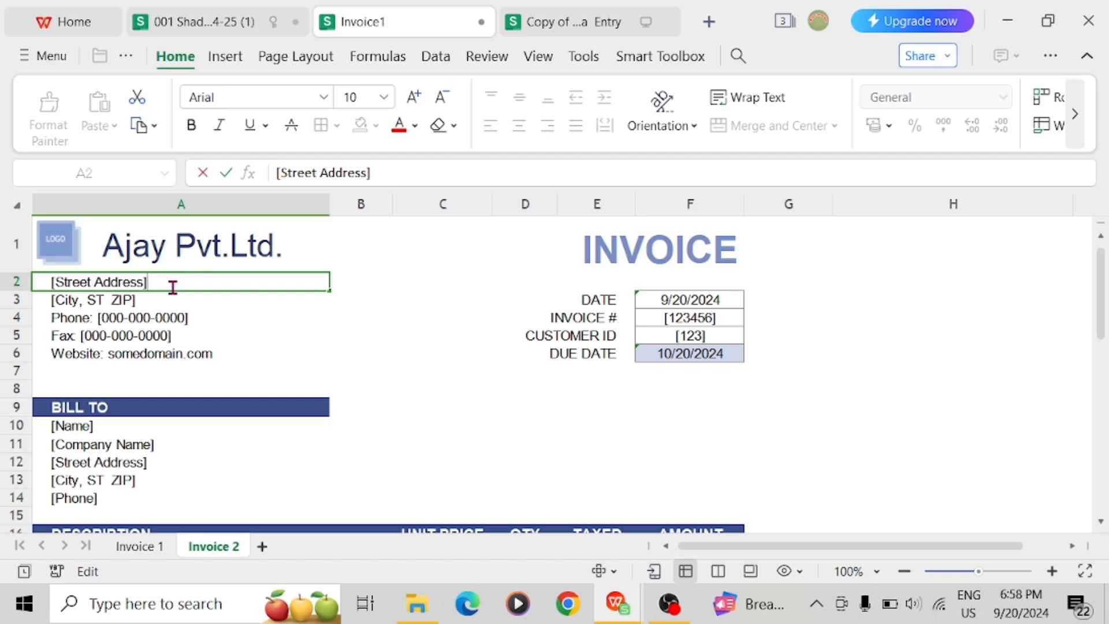
{"action": "key", "text": "BackSpace"}
{"action": "key", "text": "BackSpace"}
{"action": "key", "text": "BackSpace"}
{"action": "key", "text": "BackSpace"}
{"action": "key", "text": "BackSpace"}
{"action": "key", "text": "BackSpace"}
{"action": "key", "text": "BackSpace"}
{"action": "key", "text": "BackSpace"}
{"action": "key", "text": "BackSpace"}
{"action": "key", "text": "BackSpace"}
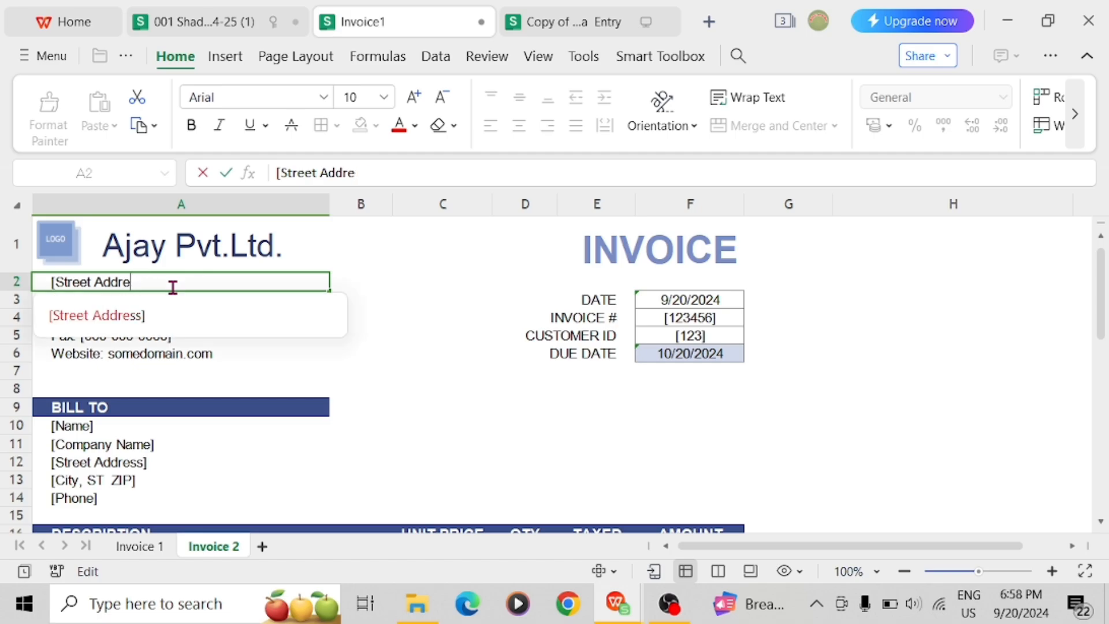
{"action": "key", "text": "BackSpace"}
{"action": "key", "text": "BackSpace"}
{"action": "key", "text": "BackSpace"}
{"action": "key", "text": "BackSpace"}
{"action": "key", "text": "BackSpace"}
{"action": "key", "text": "BackSpace"}
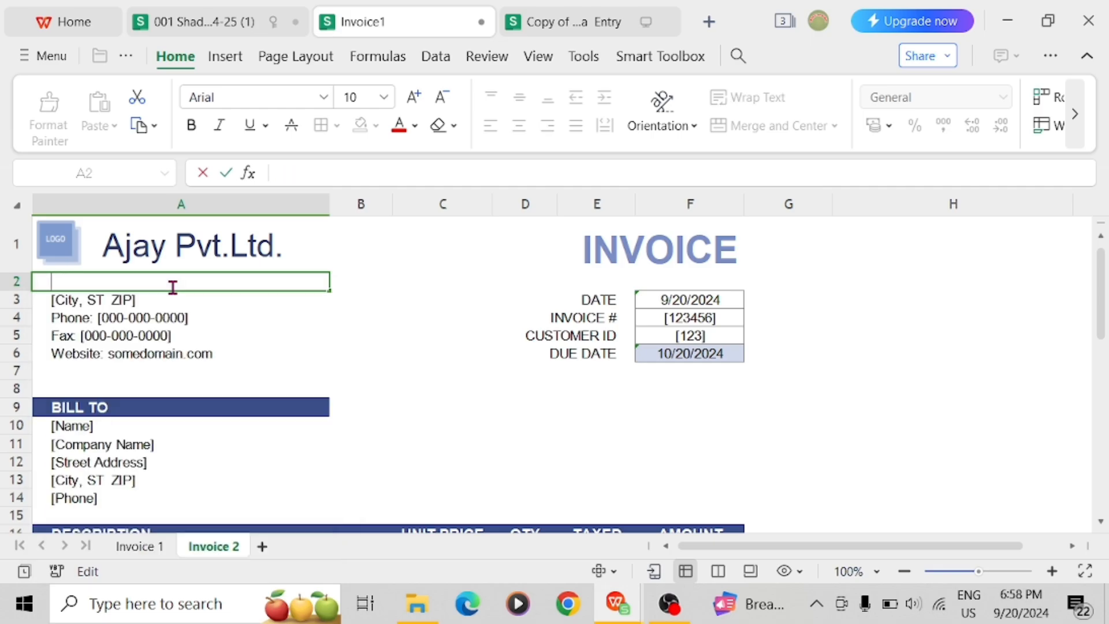
{"action": "key", "text": "alt+Down"}
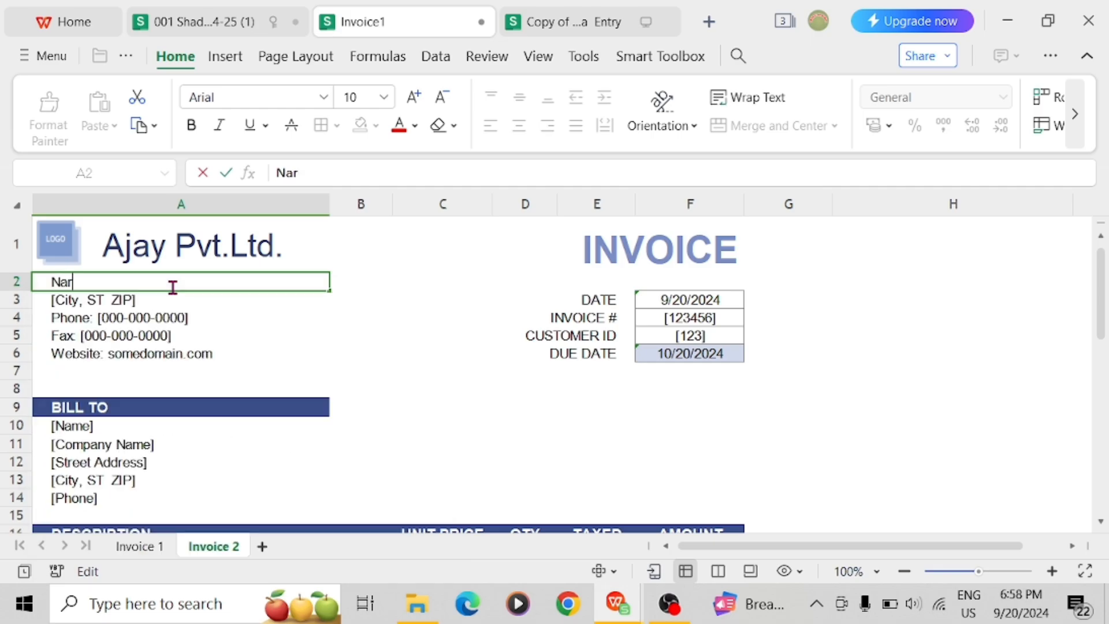
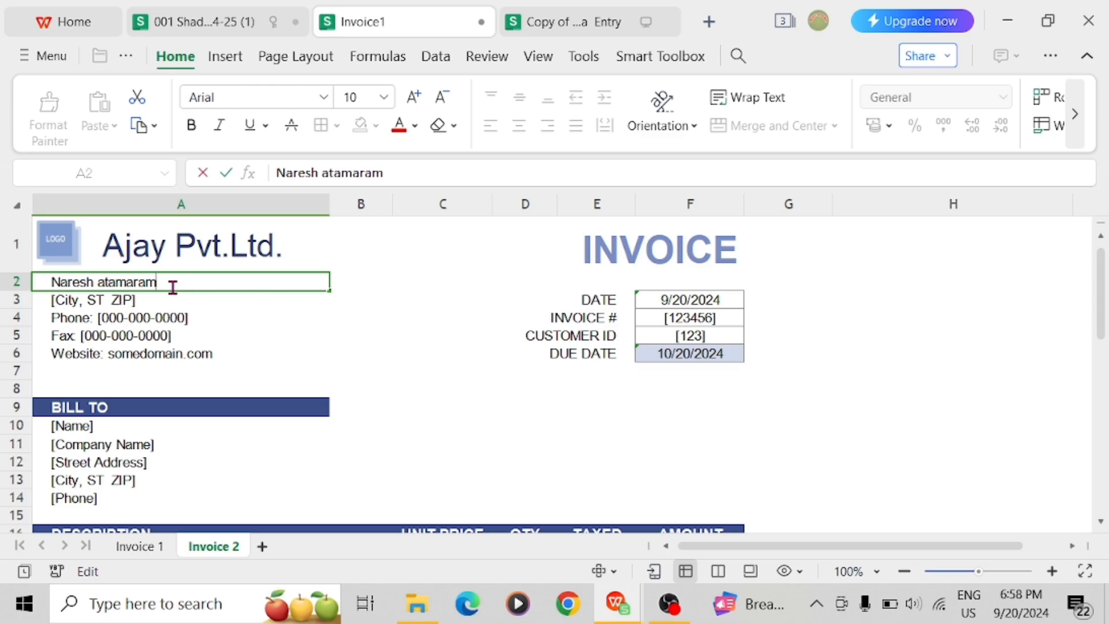
{"action": "key", "text": "Left"}
{"action": "key", "text": "Left"}
{"action": "key", "text": "Left"}
{"action": "key", "text": "End"}
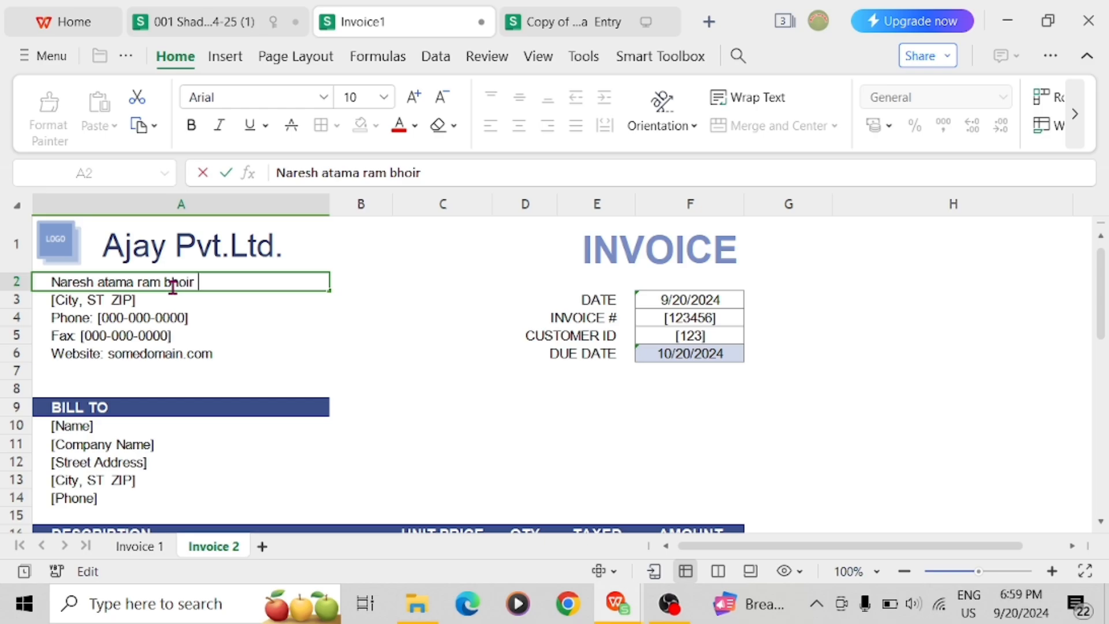
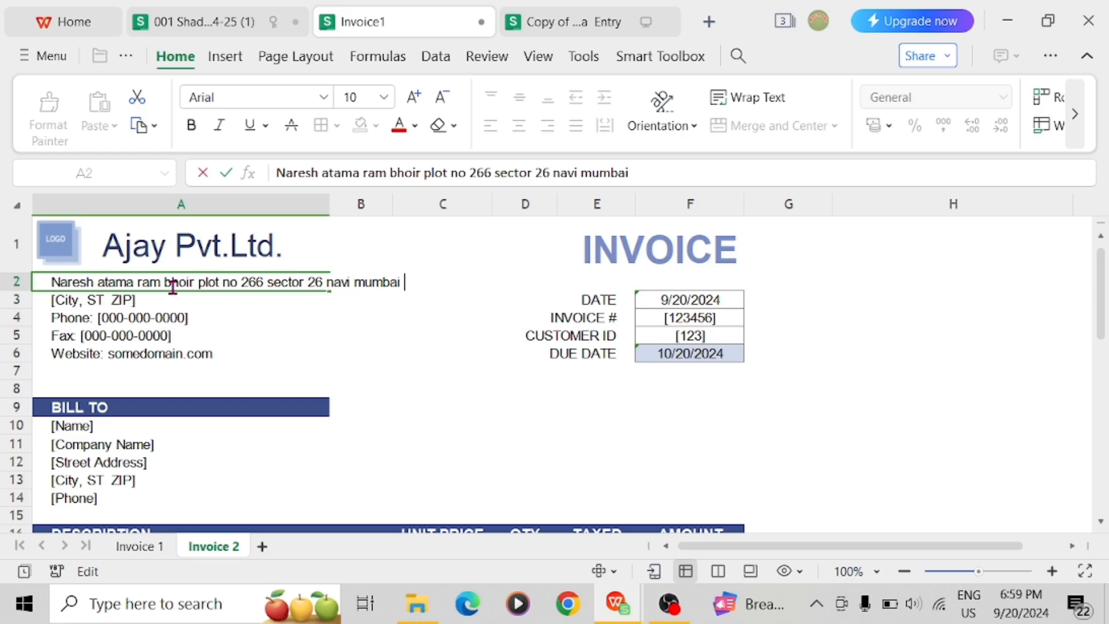
{"action": "key", "text": "Return"}
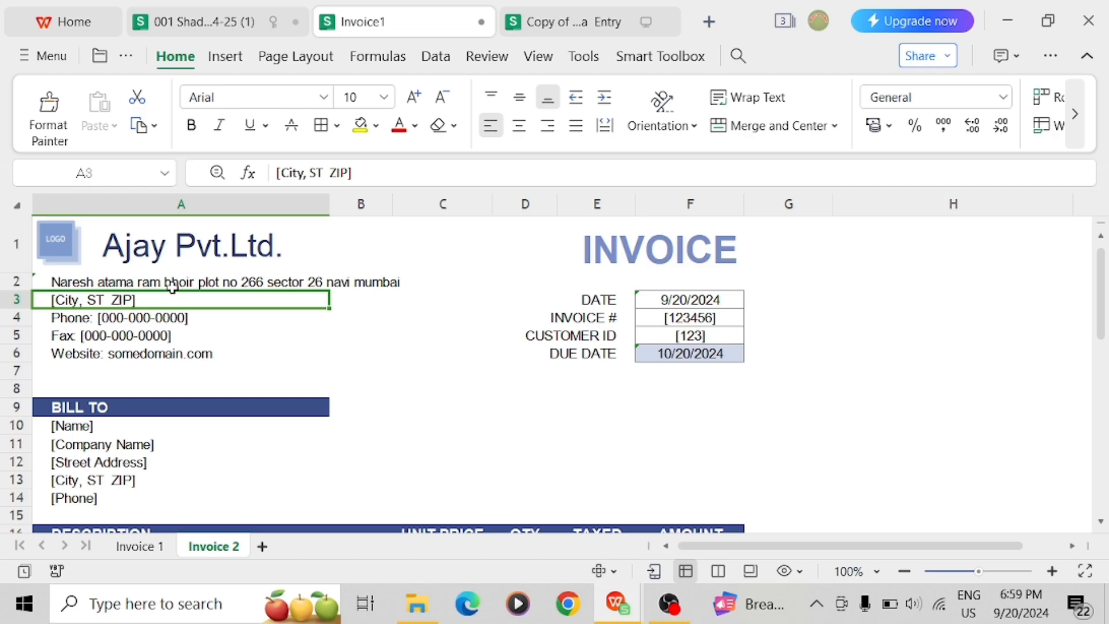
Replace the City, ST ZIP placeholder in A3 with the business's city
{"action": "double_click", "coordinate": [143, 302]}
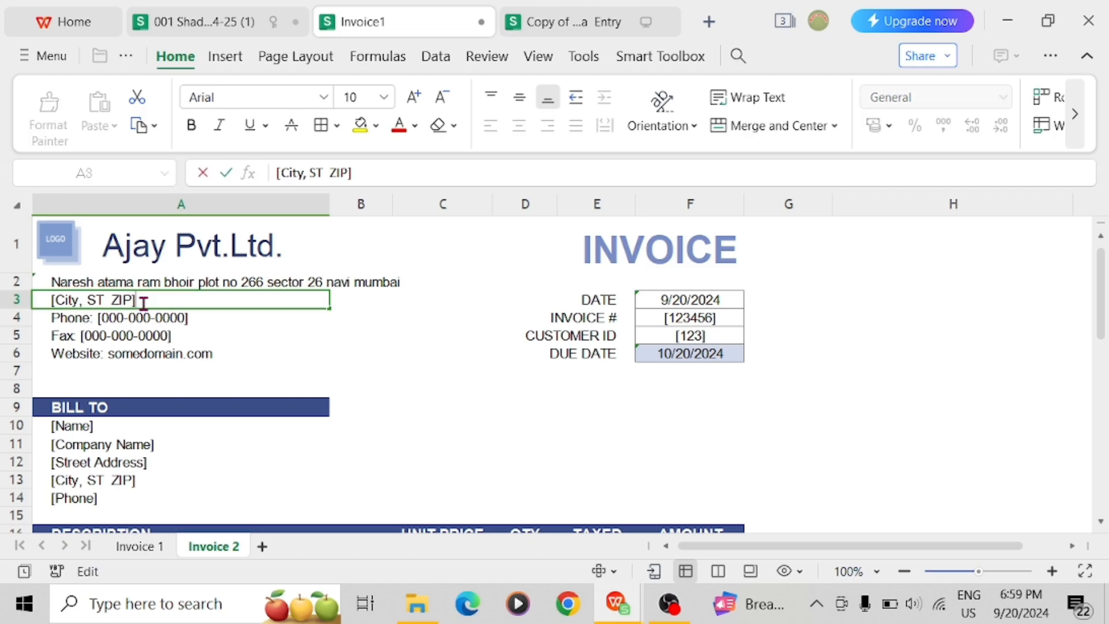
{"action": "key", "text": "BackSpace"}
{"action": "key", "text": "BackSpace"}
{"action": "key", "text": "BackSpace"}
{"action": "key", "text": "BackSpace"}
{"action": "key", "text": "BackSpace"}
{"action": "key", "text": "BackSpace"}
{"action": "key", "text": "BackSpace"}
{"action": "key", "text": "BackSpace"}
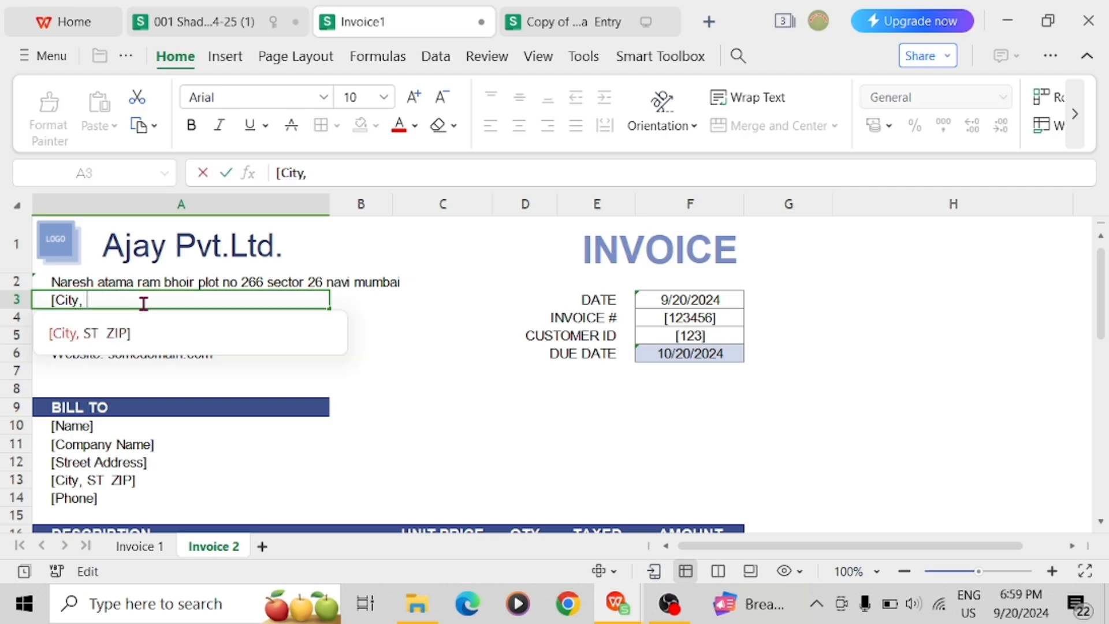
{"action": "key", "text": "BackSpace"}
{"action": "key", "text": "BackSpace"}
{"action": "key", "text": "BackSpace"}
{"action": "key", "text": "BackSpace"}
{"action": "key", "text": "BackSpace"}
{"action": "key", "text": "BackSpace"}
{"action": "key", "text": "BackSpace"}
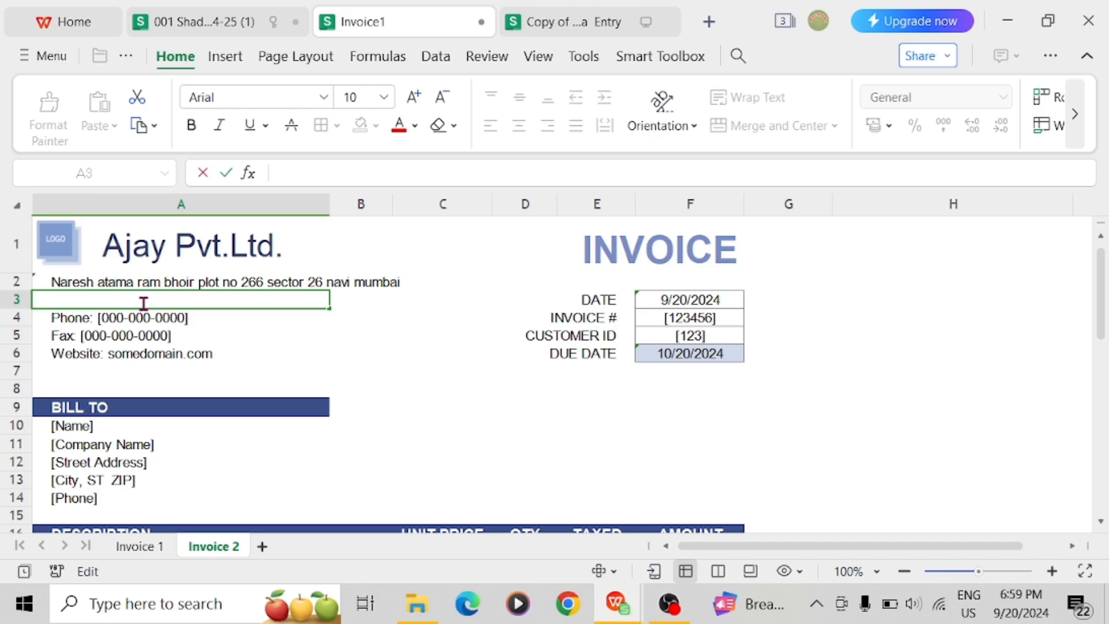
{"action": "type", "text": "a"}
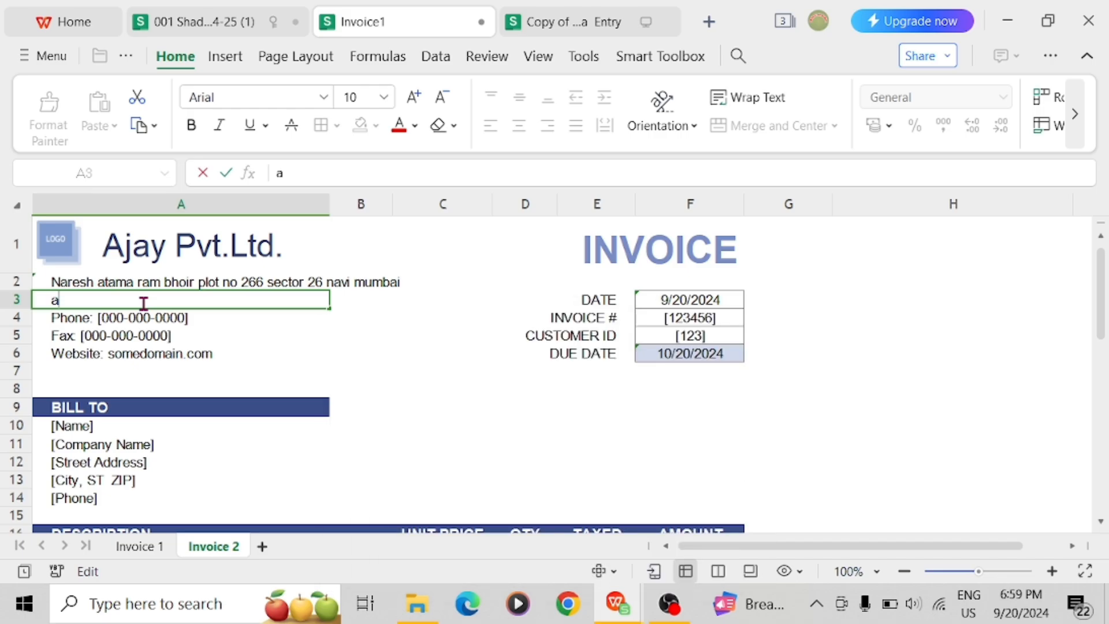
{"action": "key", "text": "BackSpace"}
{"action": "type", "text": "Navi "}
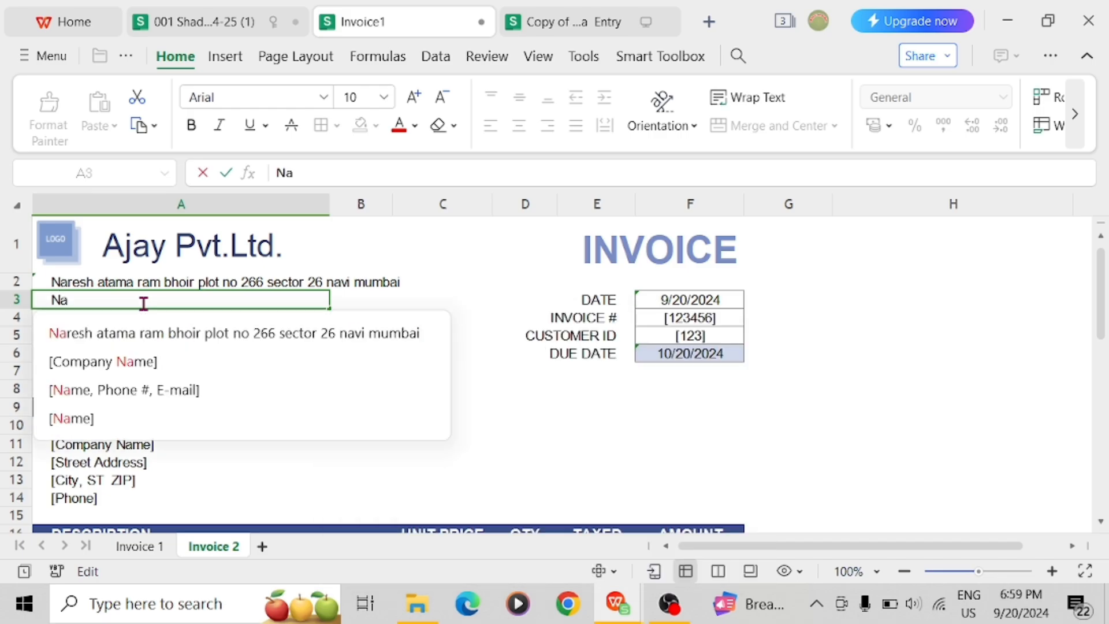
{"action": "type", "text": "mub"}
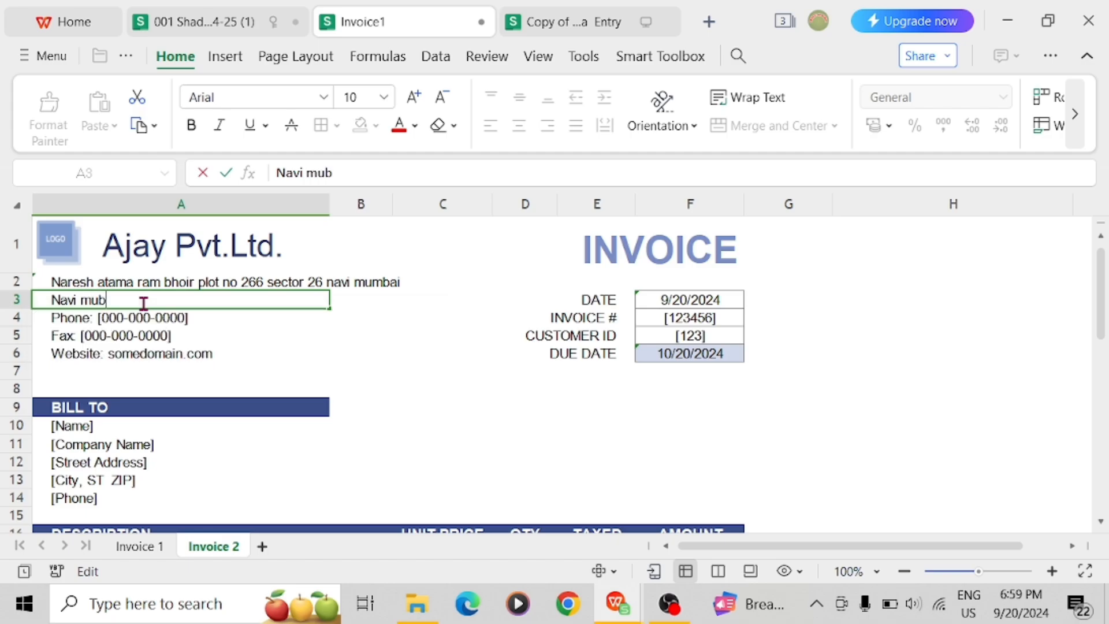
{"action": "key", "text": "BackSpace"}
{"action": "type", "text": "m"}
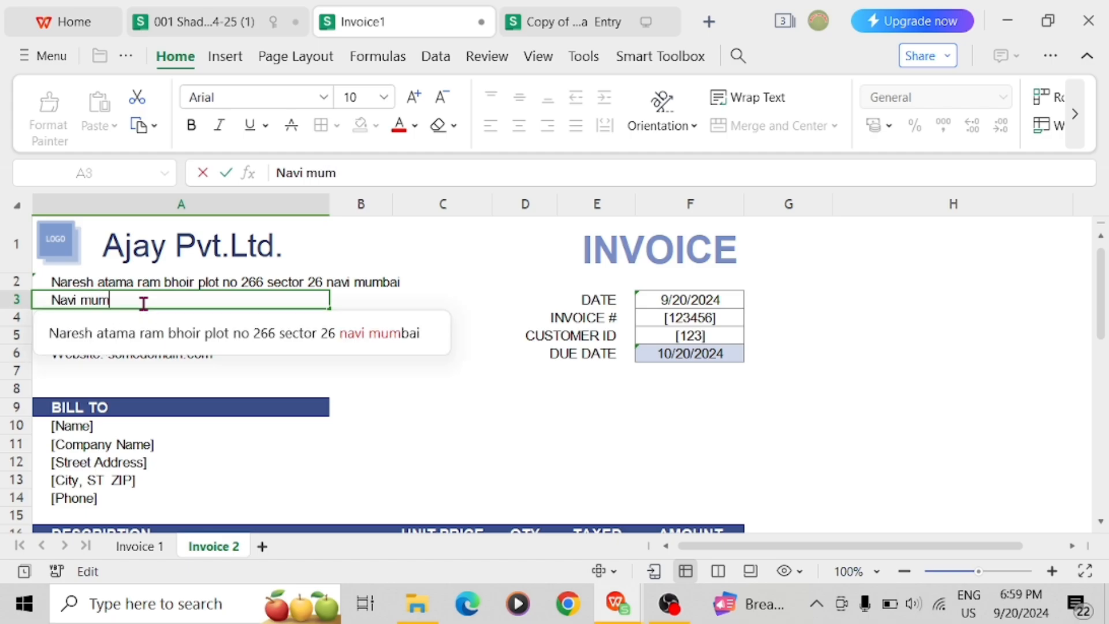
{"action": "type", "text": "a"}
{"action": "key", "text": "BackSpace"}
{"action": "type", "text": "bai"}
{"action": "key", "text": "Return"}
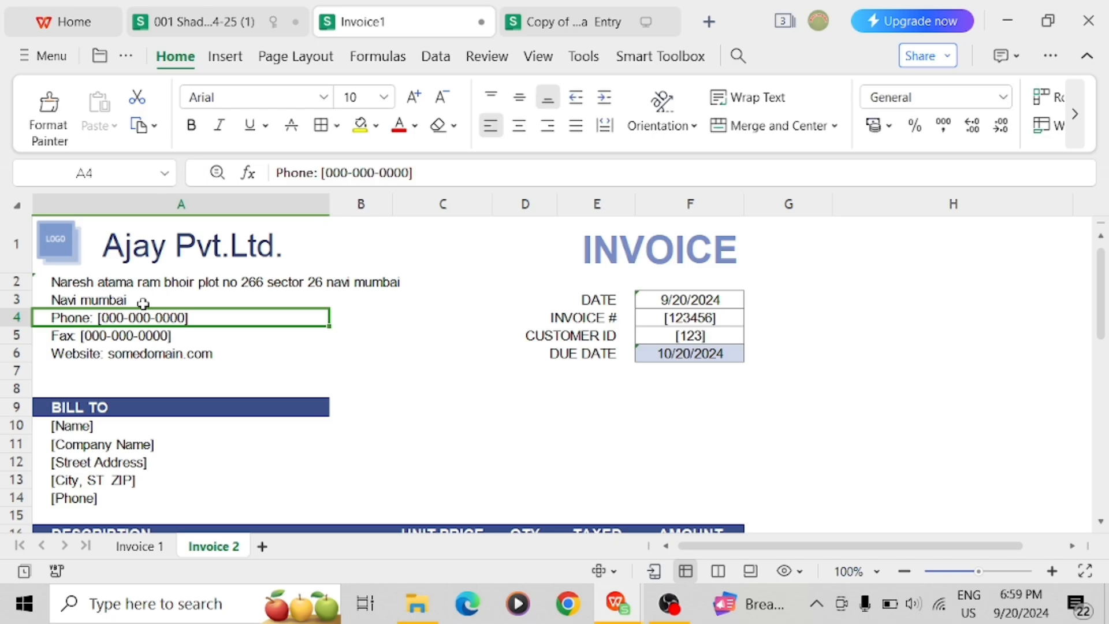
Replace the placeholder digits after 'Phone:' in A4 with the company's phone number
{"action": "double_click", "coordinate": [207, 317]}
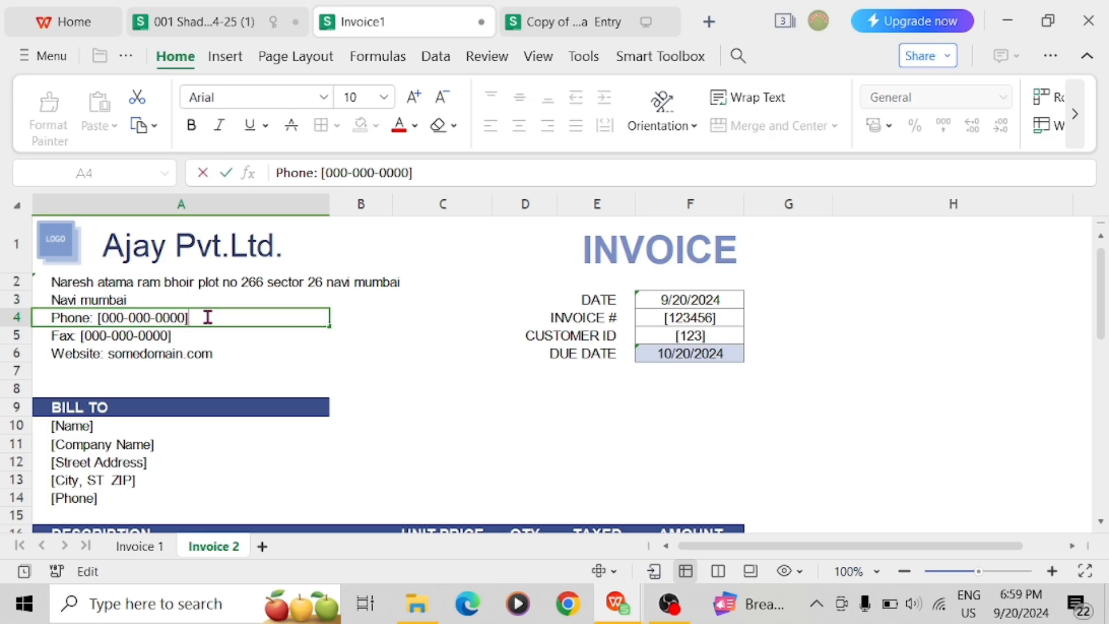
{"action": "key", "text": "BackSpace"}
{"action": "key", "text": "BackSpace"}
{"action": "key", "text": "BackSpace"}
{"action": "key", "text": "BackSpace"}
{"action": "key", "text": "BackSpace"}
{"action": "key", "text": "BackSpace"}
{"action": "key", "text": "BackSpace"}
{"action": "key", "text": "BackSpace"}
{"action": "key", "text": "BackSpace"}
{"action": "key", "text": "BackSpace"}
{"action": "key", "text": "BackSpace"}
{"action": "key", "text": "BackSpace"}
{"action": "key", "text": "BackSpace"}
{"action": "key", "text": "BackSpace"}
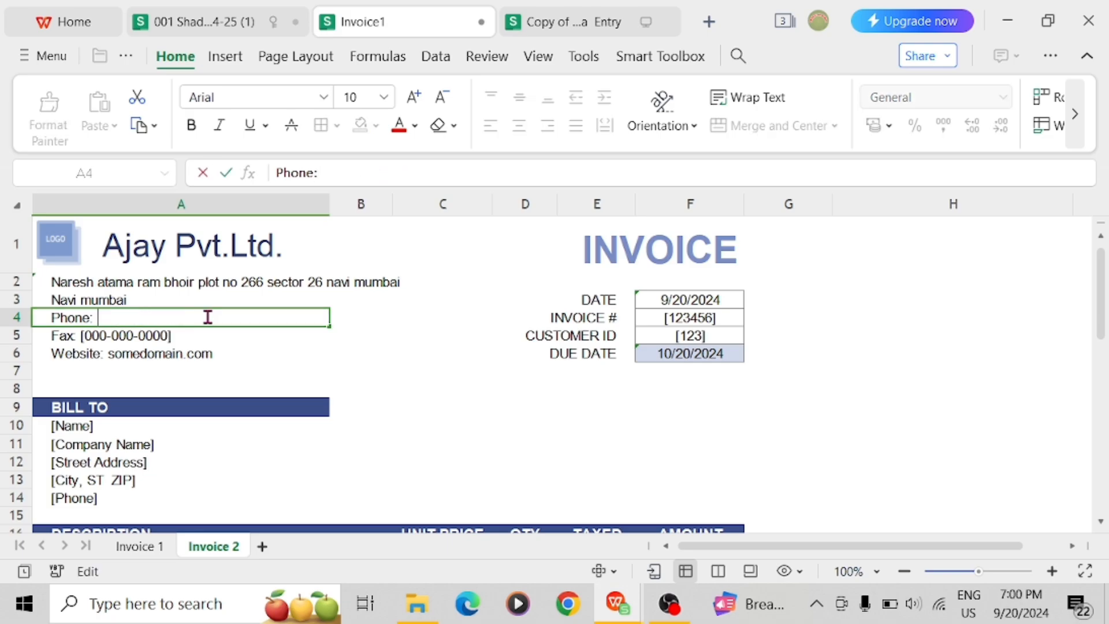
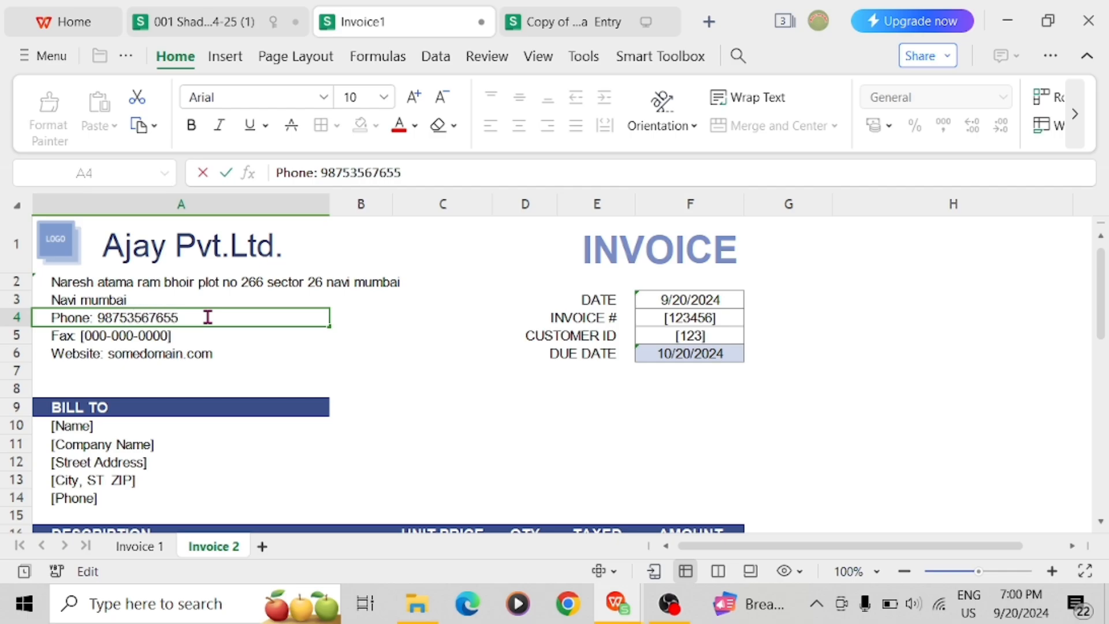
{"action": "key", "text": "Return"}
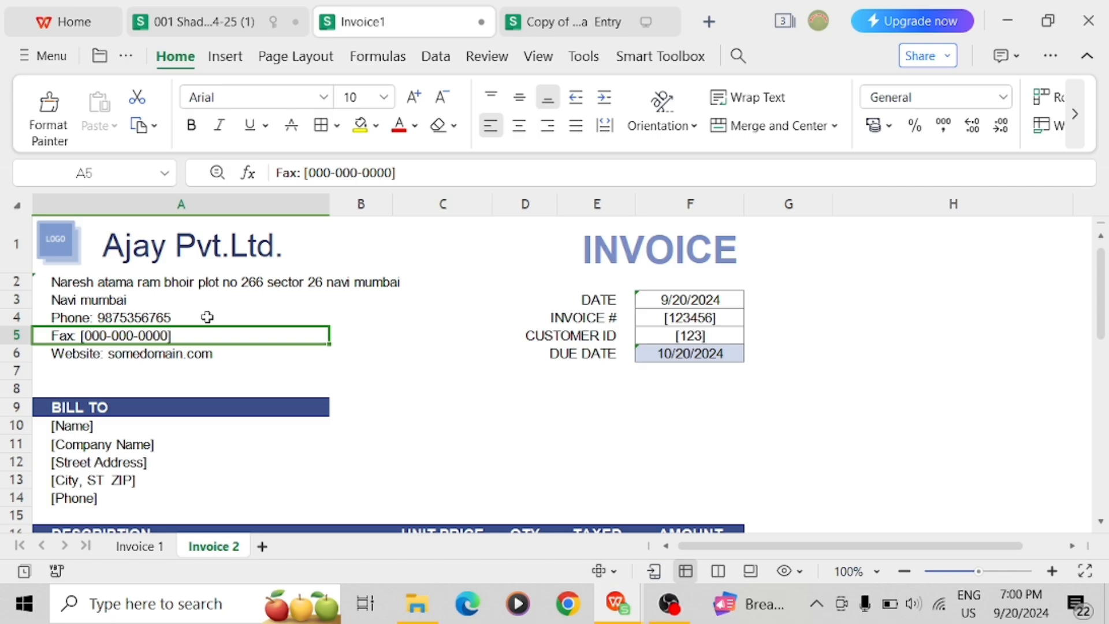
Replace the placeholder fax digits in A5 with the company's fax number
{"action": "double_click", "coordinate": [176, 333]}
{"action": "key", "text": "BackSpace"}
{"action": "key", "text": "BackSpace"}
{"action": "key", "text": "BackSpace"}
{"action": "key", "text": "BackSpace"}
{"action": "key", "text": "BackSpace"}
{"action": "key", "text": "BackSpace"}
{"action": "key", "text": "BackSpace"}
{"action": "key", "text": "BackSpace"}
{"action": "key", "text": "BackSpace"}
{"action": "key", "text": "BackSpace"}
{"action": "key", "text": "BackSpace"}
{"action": "key", "text": "BackSpace"}
{"action": "key", "text": "BackSpace"}
{"action": "key", "text": "BackSpace"}
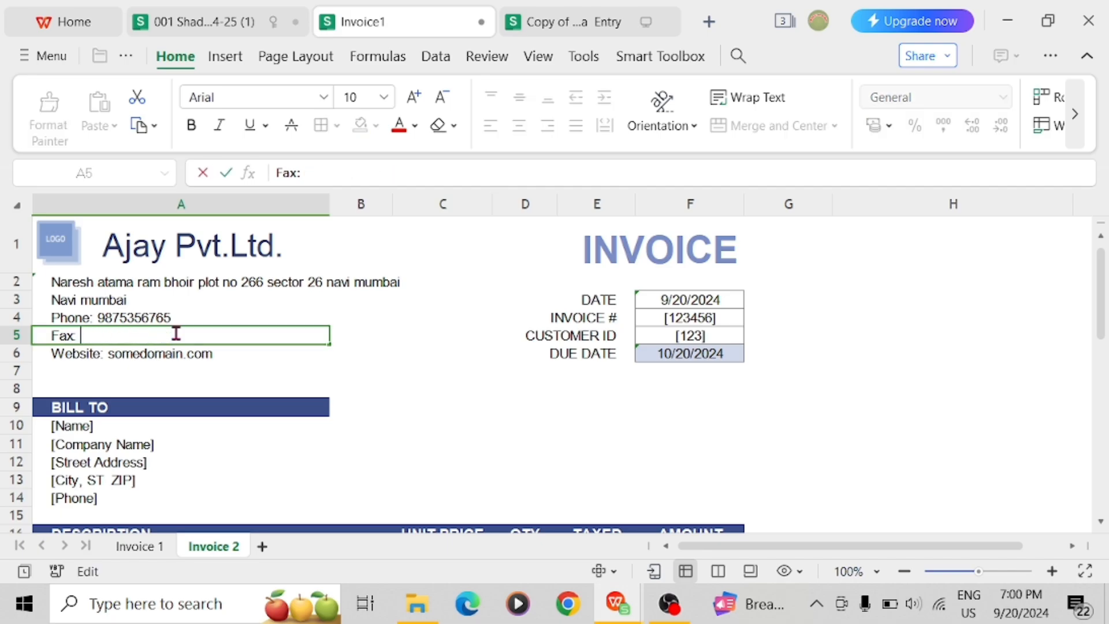
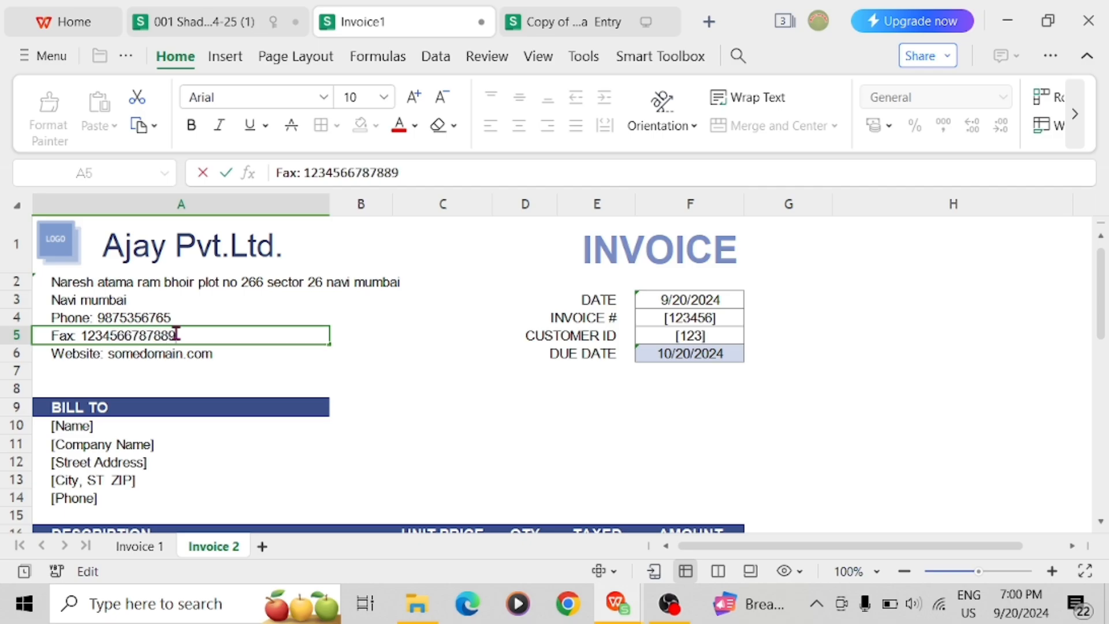
{"action": "key", "text": "Return"}
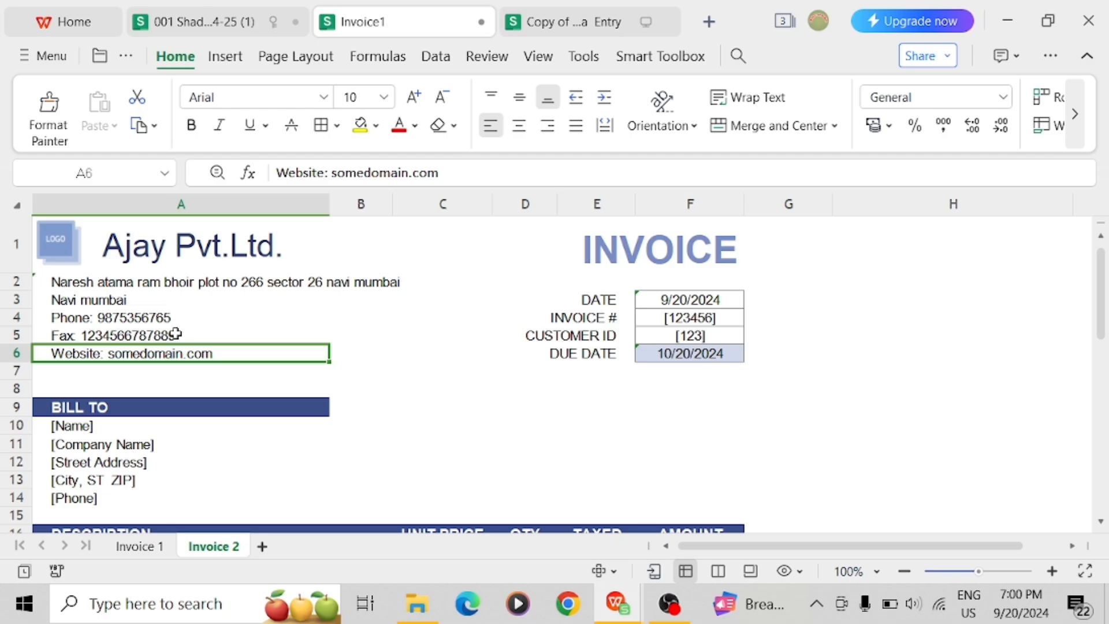
Replace somedomain.com in A6 with the company's web address
{"action": "double_click", "coordinate": [216, 353]}
{"action": "key", "text": "BackSpace"}
{"action": "key", "text": "BackSpace"}
{"action": "key", "text": "BackSpace"}
{"action": "key", "text": "BackSpace"}
{"action": "key", "text": "BackSpace"}
{"action": "key", "text": "BackSpace"}
{"action": "key", "text": "BackSpace"}
{"action": "key", "text": "BackSpace"}
{"action": "key", "text": "BackSpace"}
{"action": "key", "text": "BackSpace"}
{"action": "key", "text": "BackSpace"}
{"action": "key", "text": "BackSpace"}
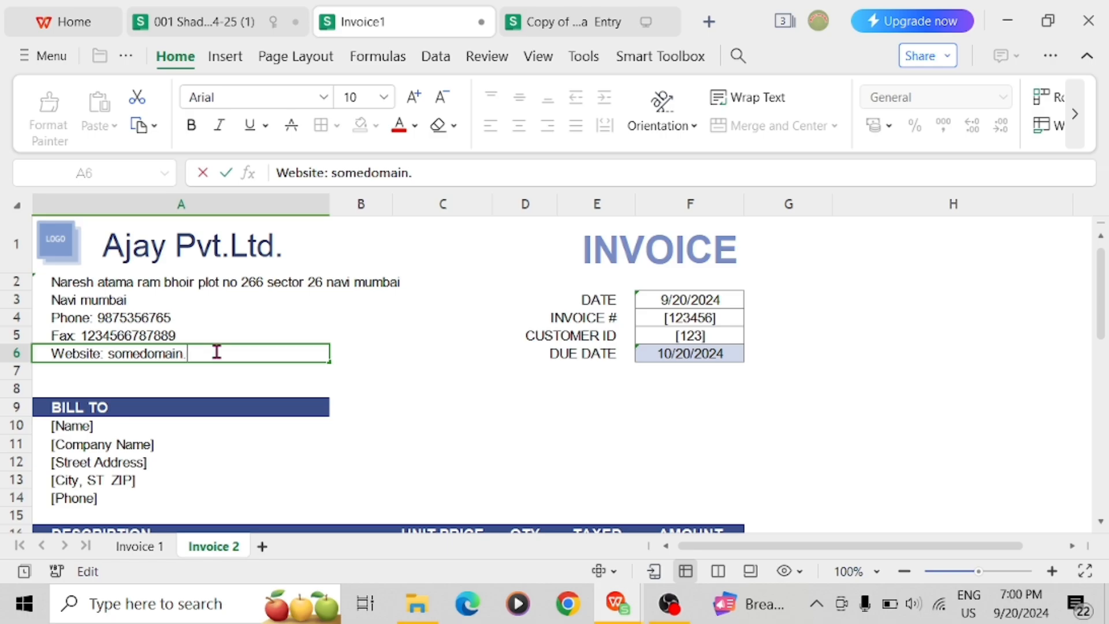
{"action": "key", "text": "BackSpace"}
{"action": "key", "text": "BackSpace"}
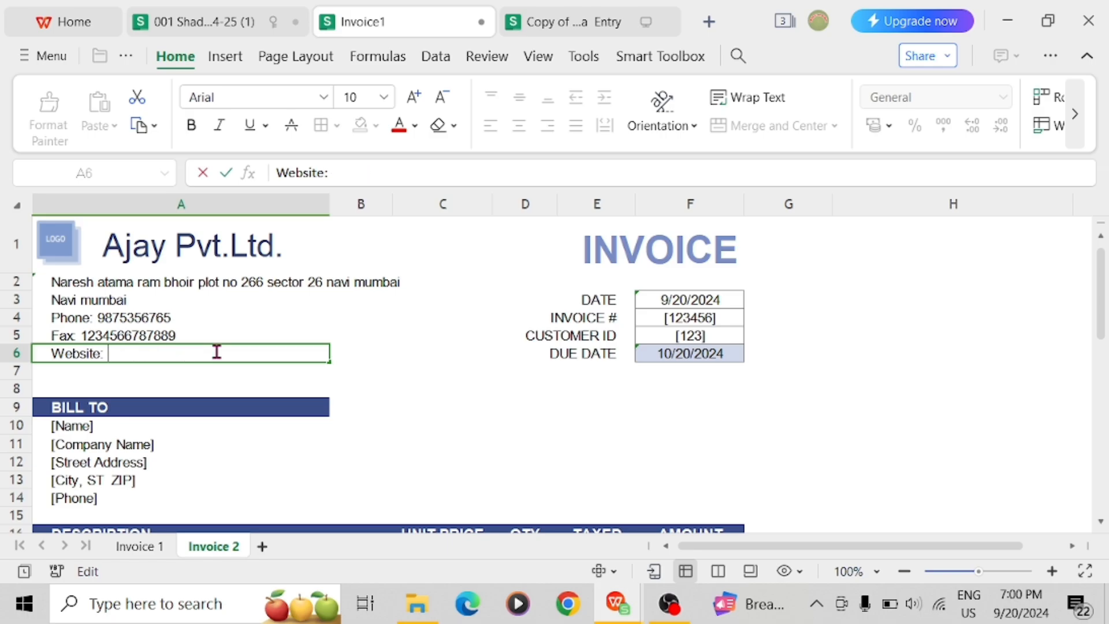
{"action": "type", "text": "chsjagdh"}
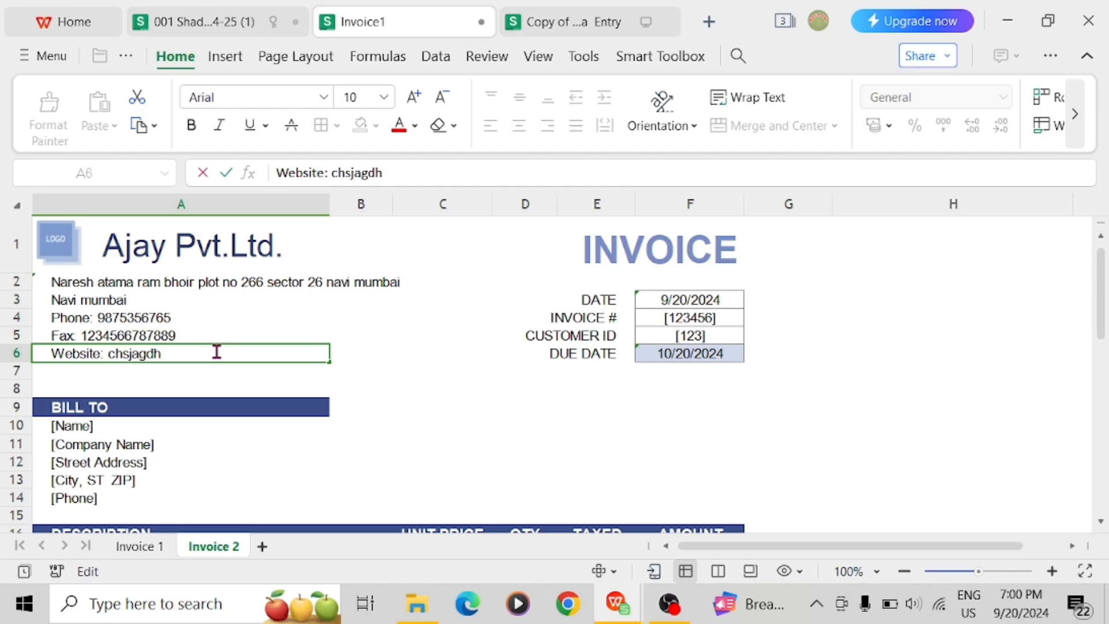
{"action": "type", "text": "@.com"}
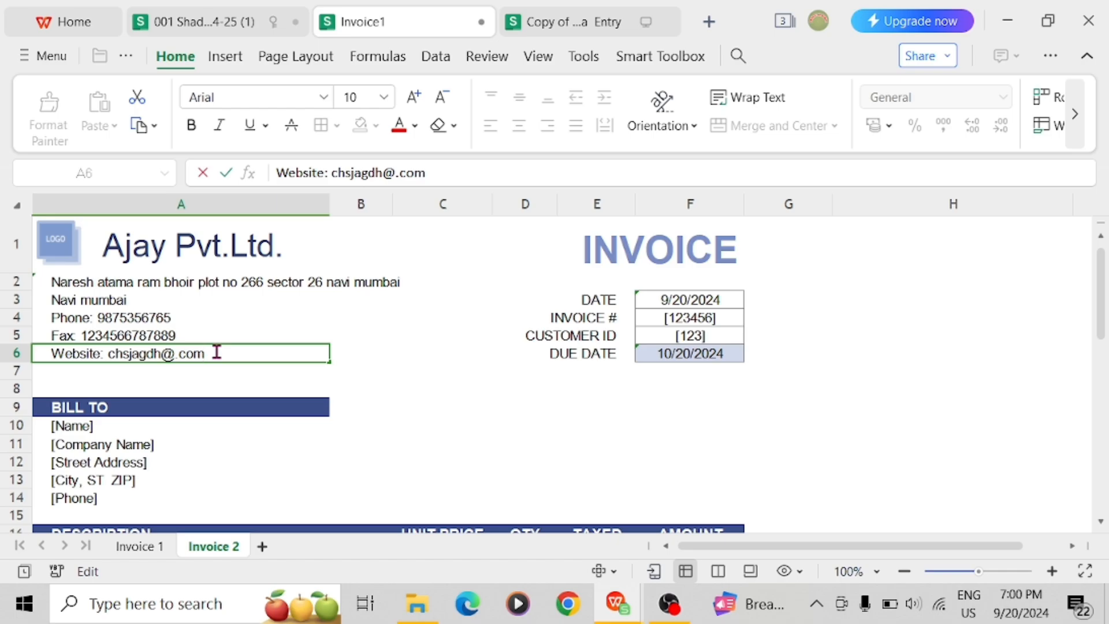
{"action": "key", "text": "Return"}
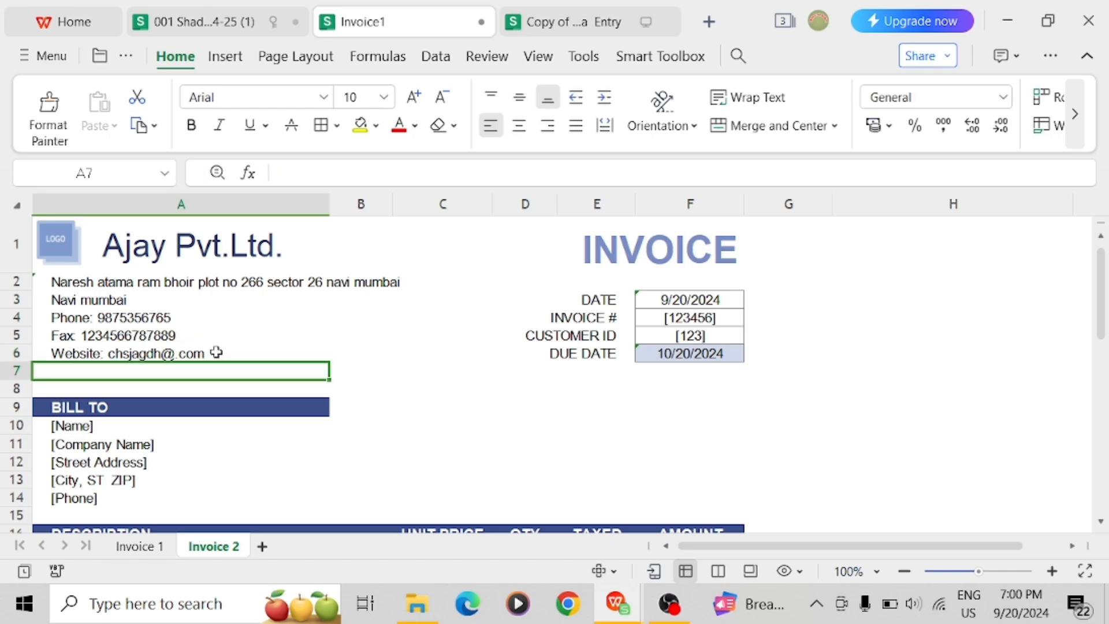
Move to the invoice DATE value and clear its automatic today's-date formula
{"action": "key", "text": "Down"}
{"action": "key", "text": "Down"}
{"action": "key", "text": "Down"}
{"action": "key", "text": "Down"}
{"action": "key", "text": "Down"}
{"action": "key", "text": "Down"}
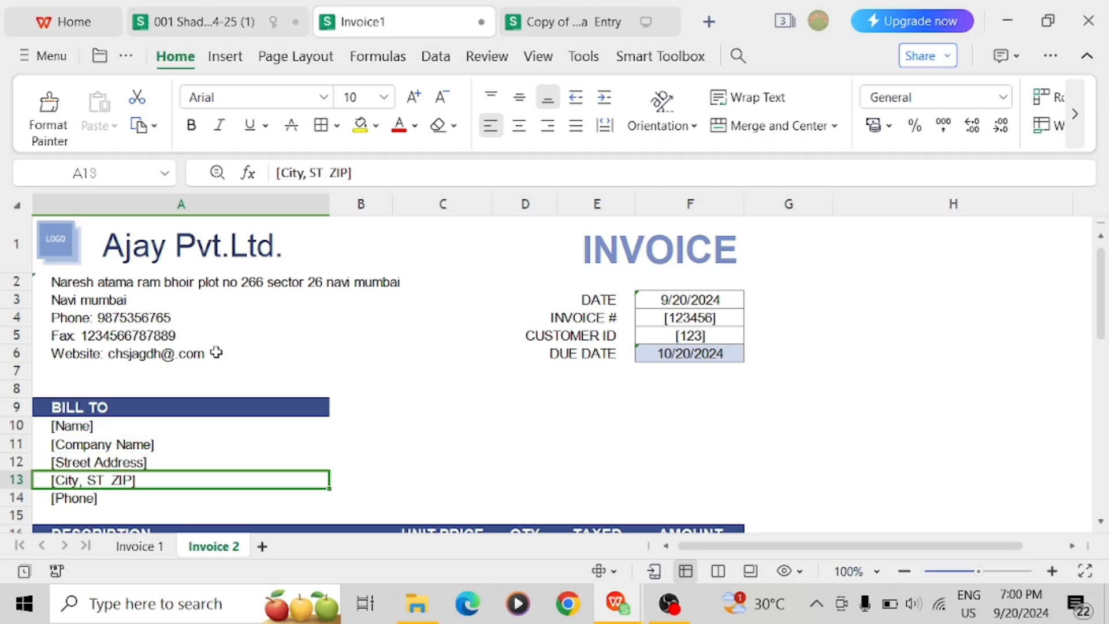
{"action": "key", "text": "Up"}
{"action": "key", "text": "Right"}
{"action": "key", "text": "Right"}
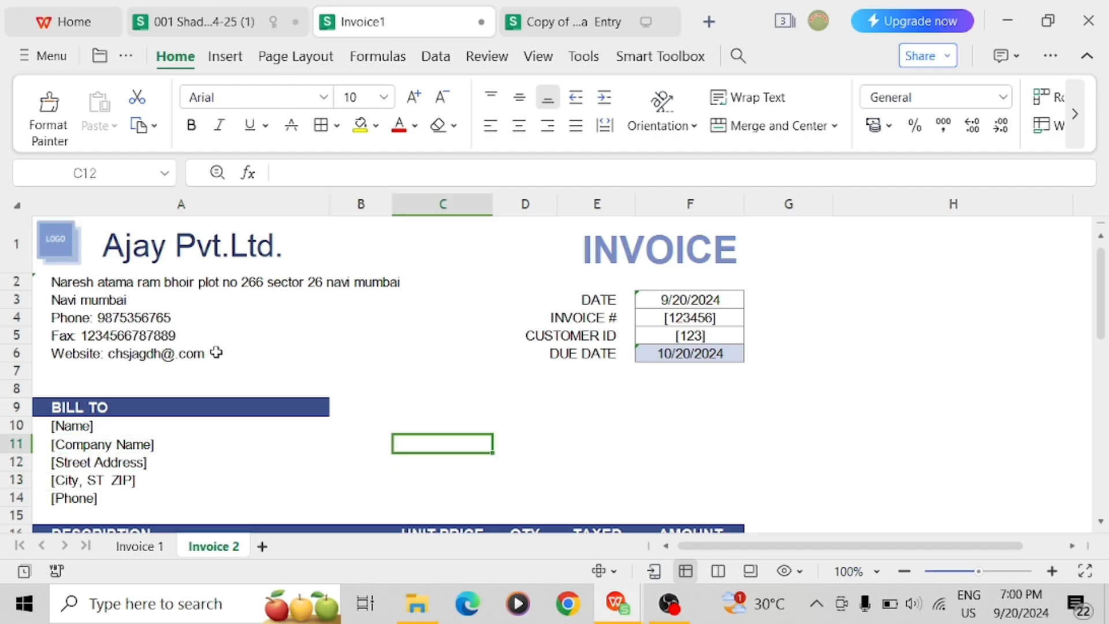
{"action": "key", "text": "Up"}
{"action": "key", "text": "Up"}
{"action": "key", "text": "Up"}
{"action": "key", "text": "Up"}
{"action": "key", "text": "Up"}
{"action": "key", "text": "Up"}
{"action": "key", "text": "Up"}
{"action": "key", "text": "Up"}
{"action": "key", "text": "Right"}
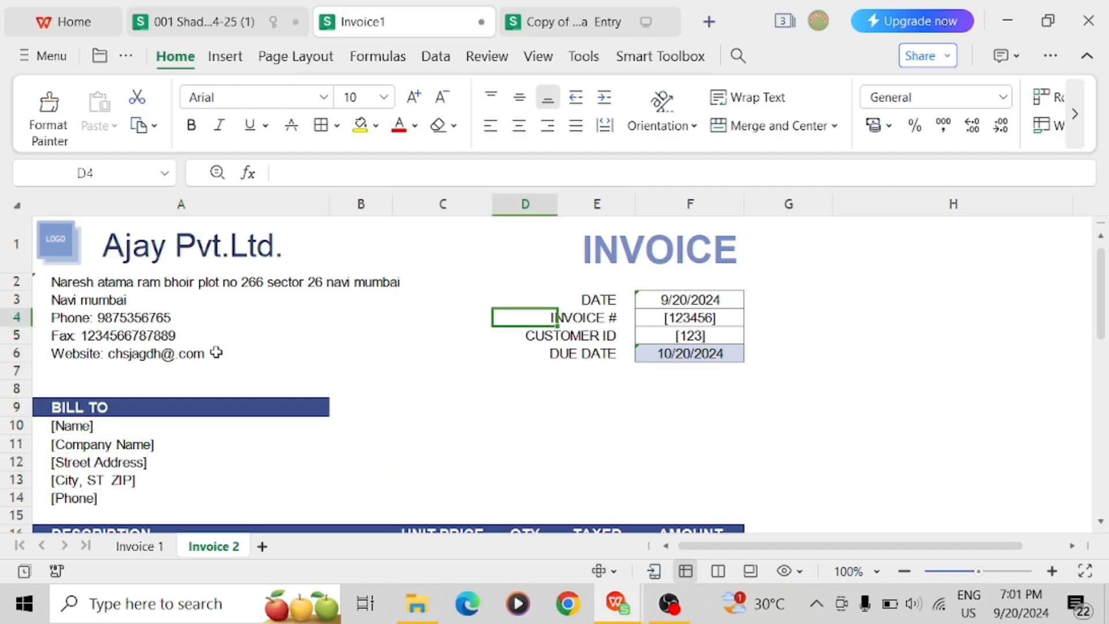
{"action": "key", "text": "Right"}
{"action": "key", "text": "Up"}
{"action": "key", "text": "Right"}
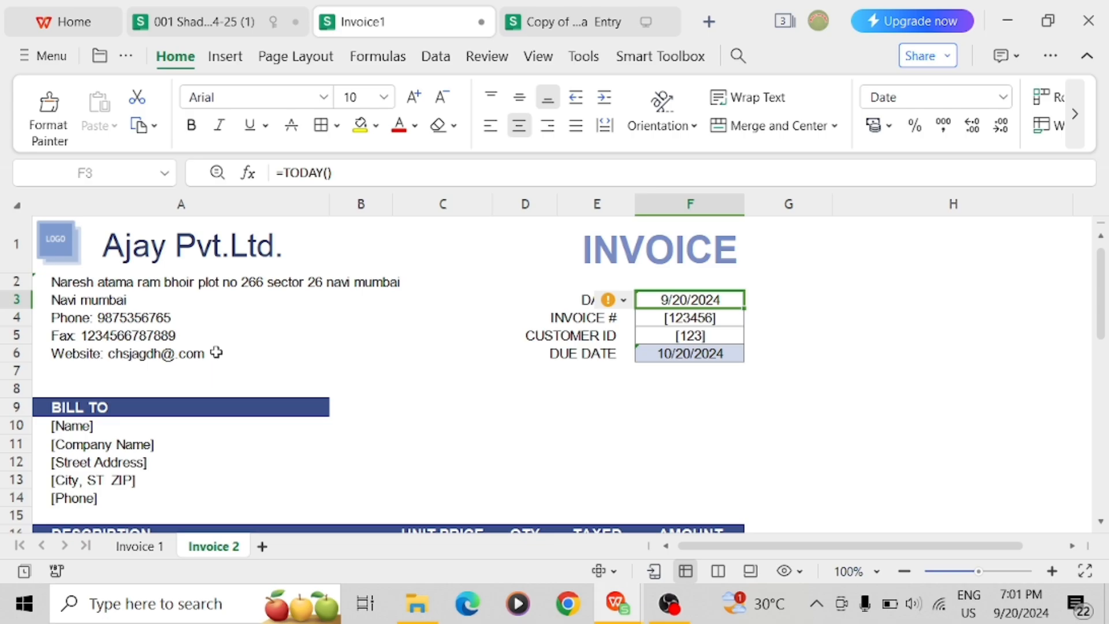
{"action": "type", "text": "t"}
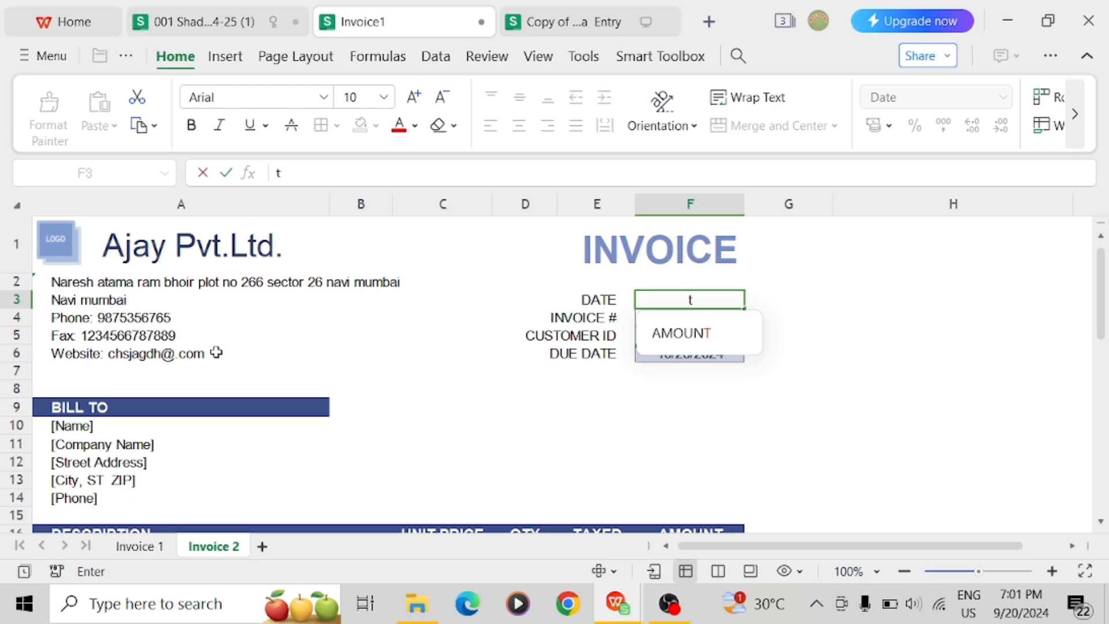
{"action": "key", "text": "BackSpace"}
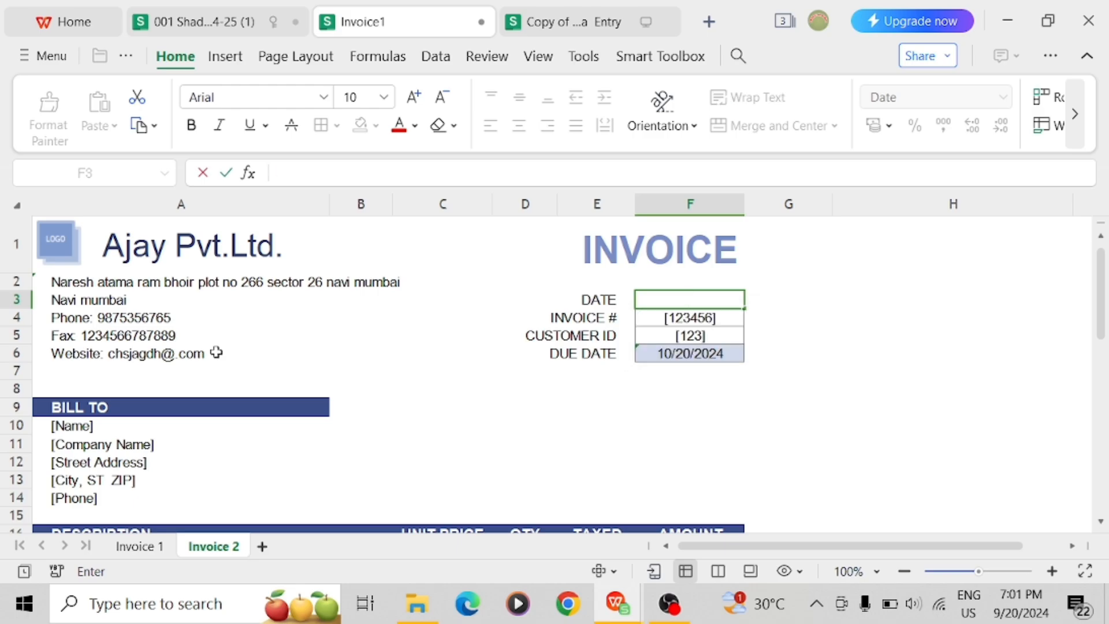
{"action": "key", "text": "Return"}
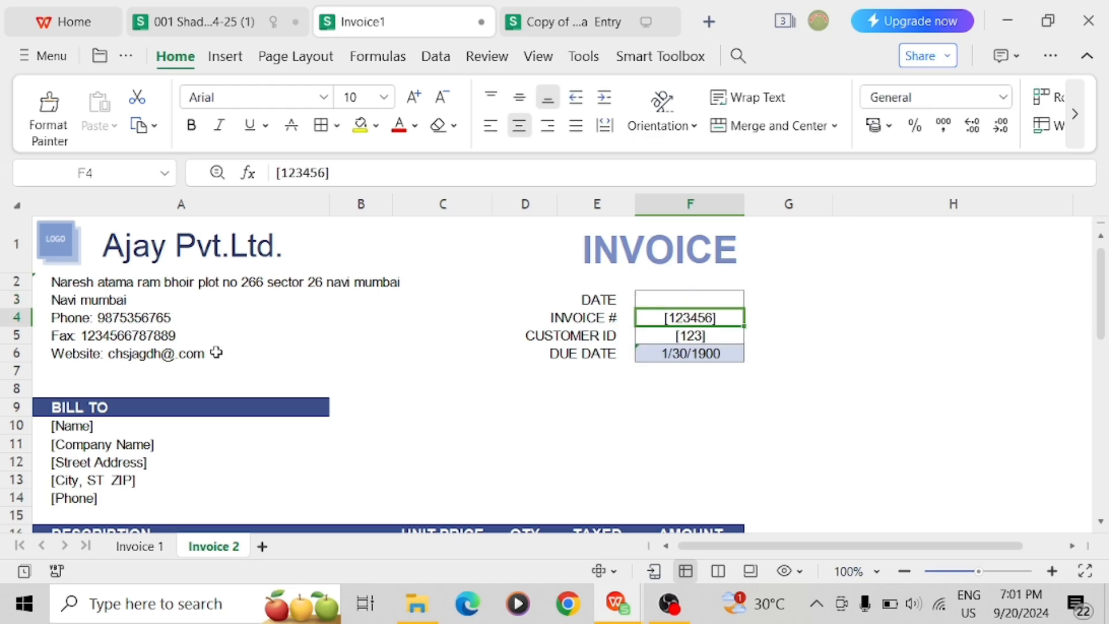
Enter 20/09/2024 as the invoice DATE
{"action": "left_click", "coordinate": [823, 367]}
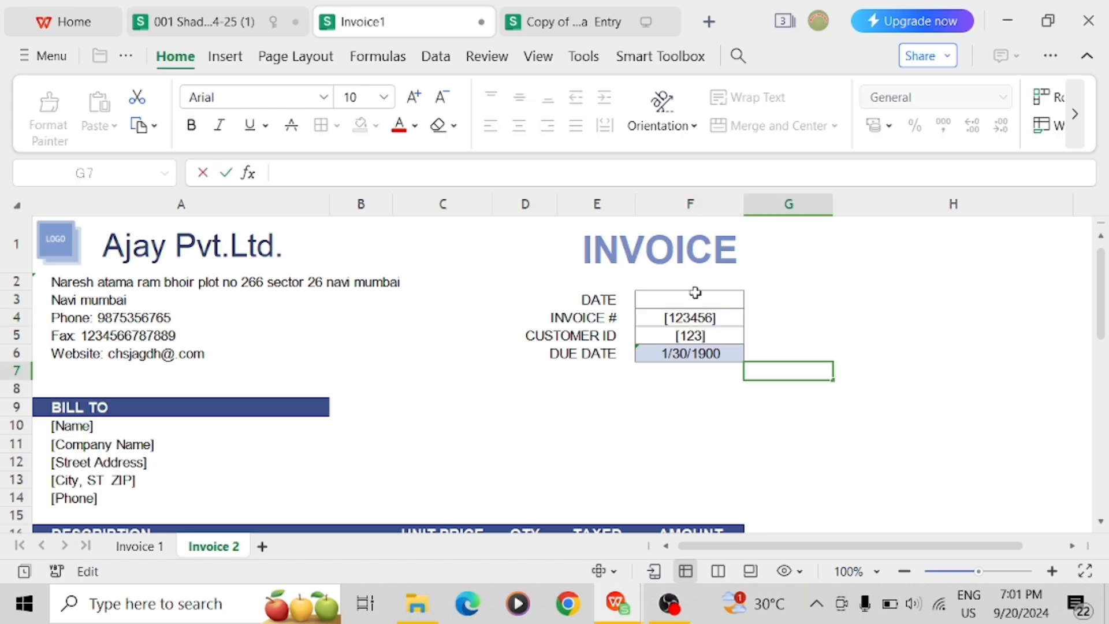
{"action": "left_click", "coordinate": [695, 292]}
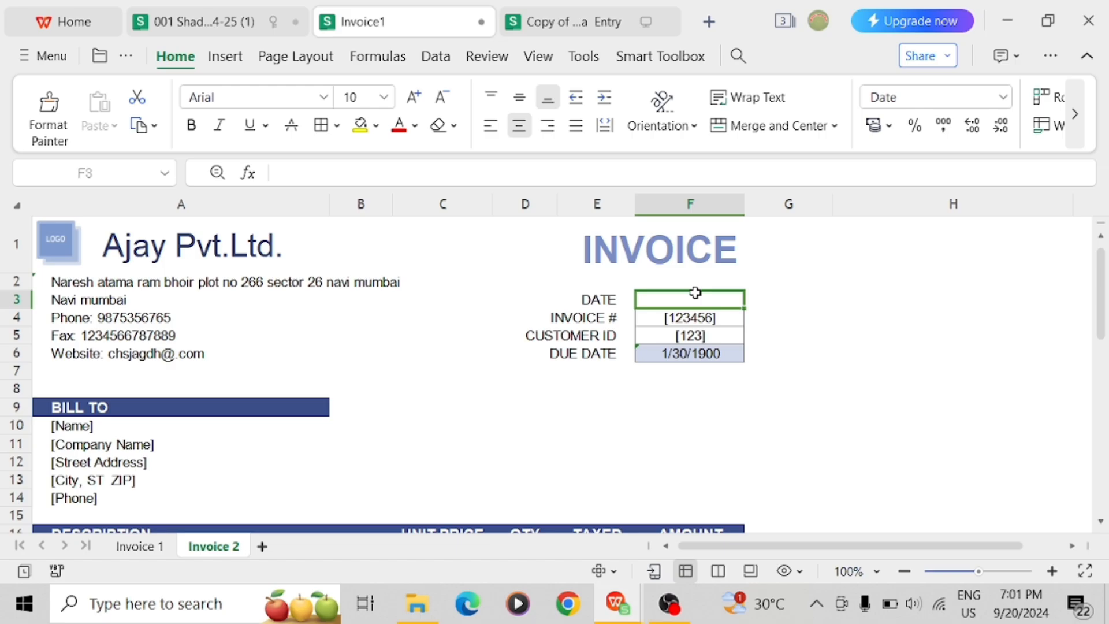
{"action": "type", "text": "20"}
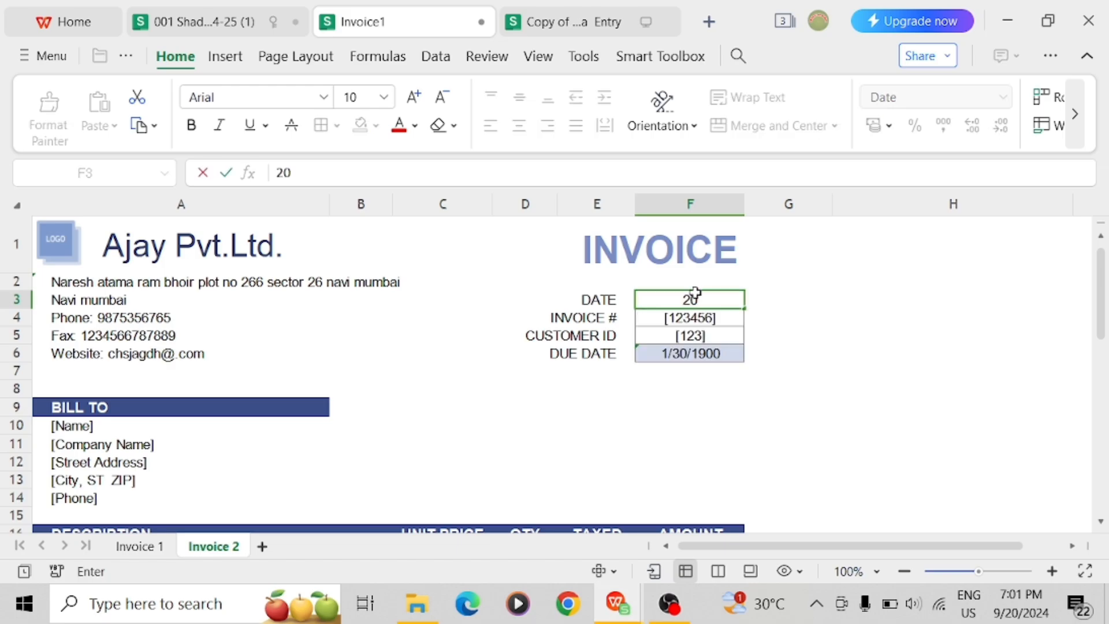
{"action": "type", "text": "/"}
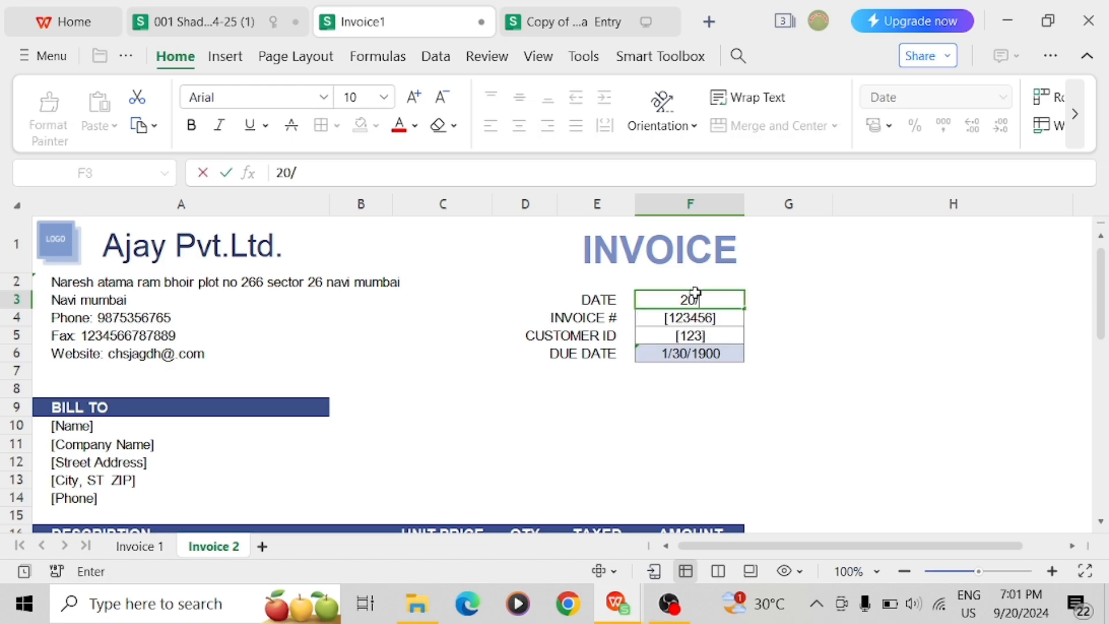
{"action": "type", "text": "09/20"}
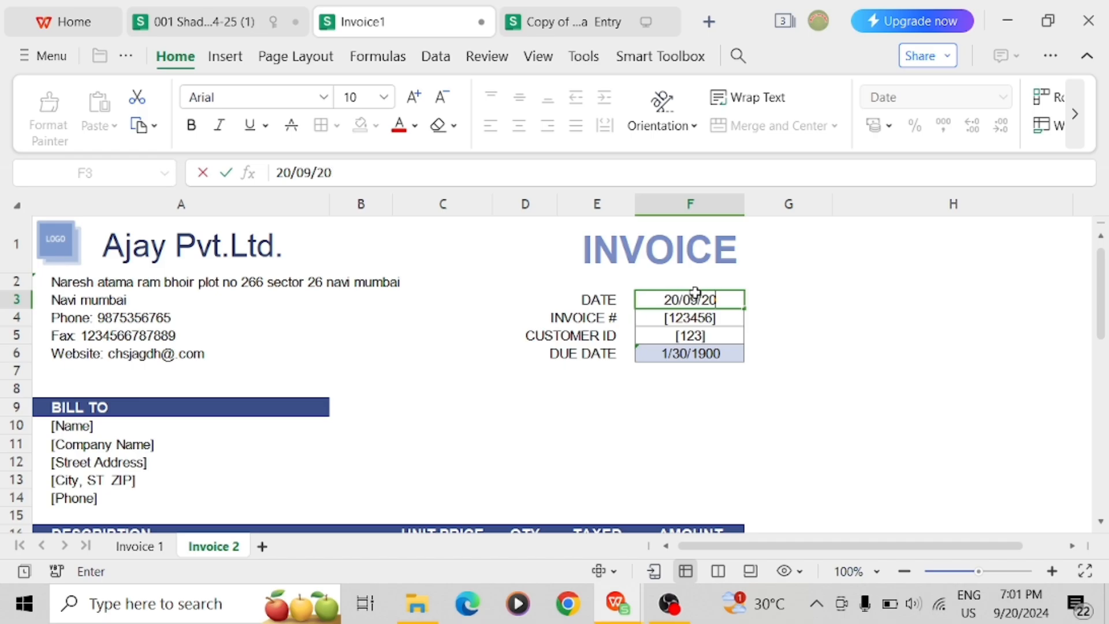
{"action": "type", "text": "24"}
{"action": "key", "text": "Return"}
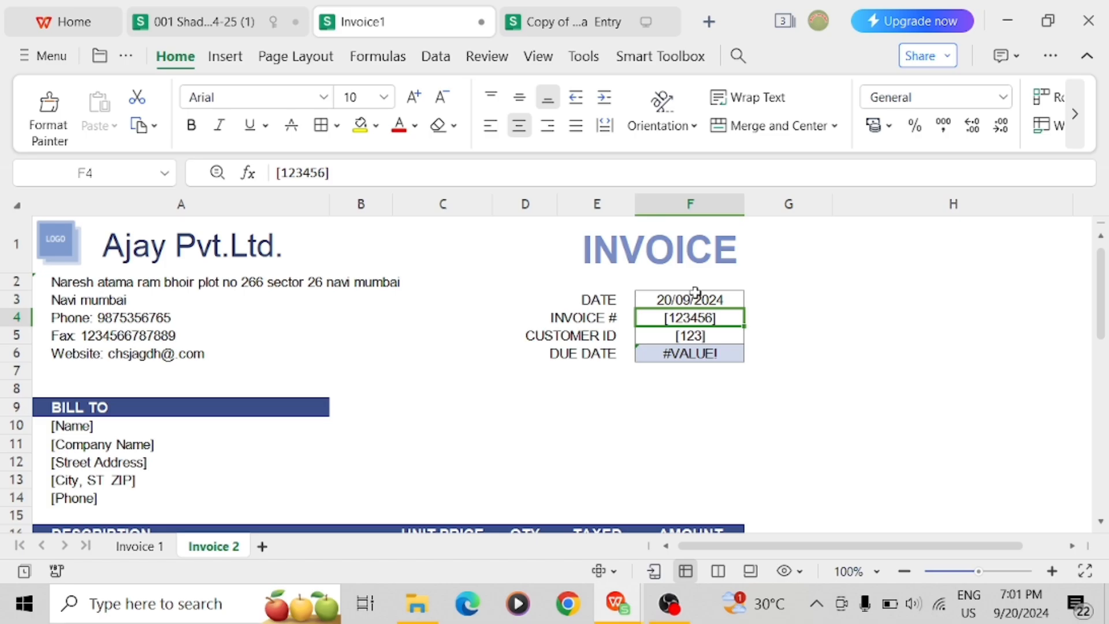
{"action": "key", "text": "Down"}
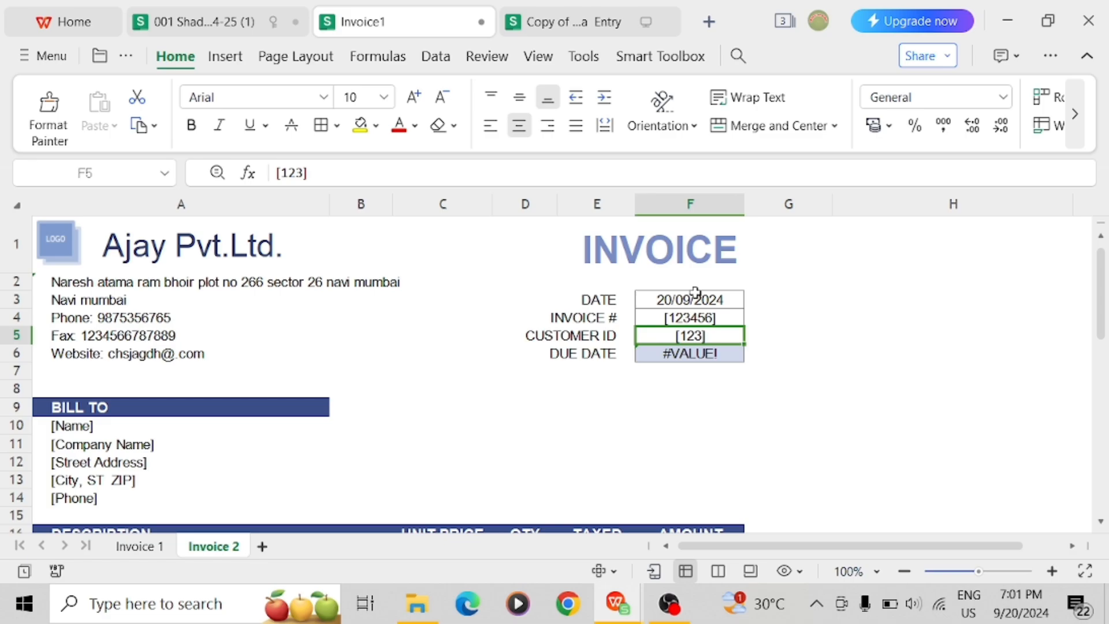
{"action": "key", "text": "Down"}
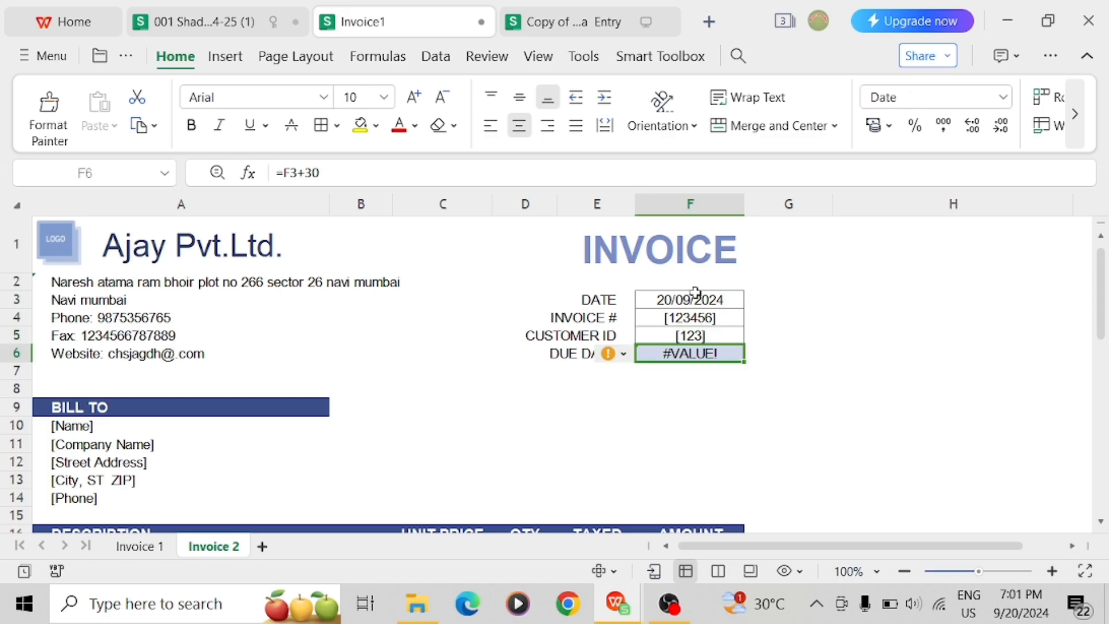
{"action": "key", "text": "Down"}
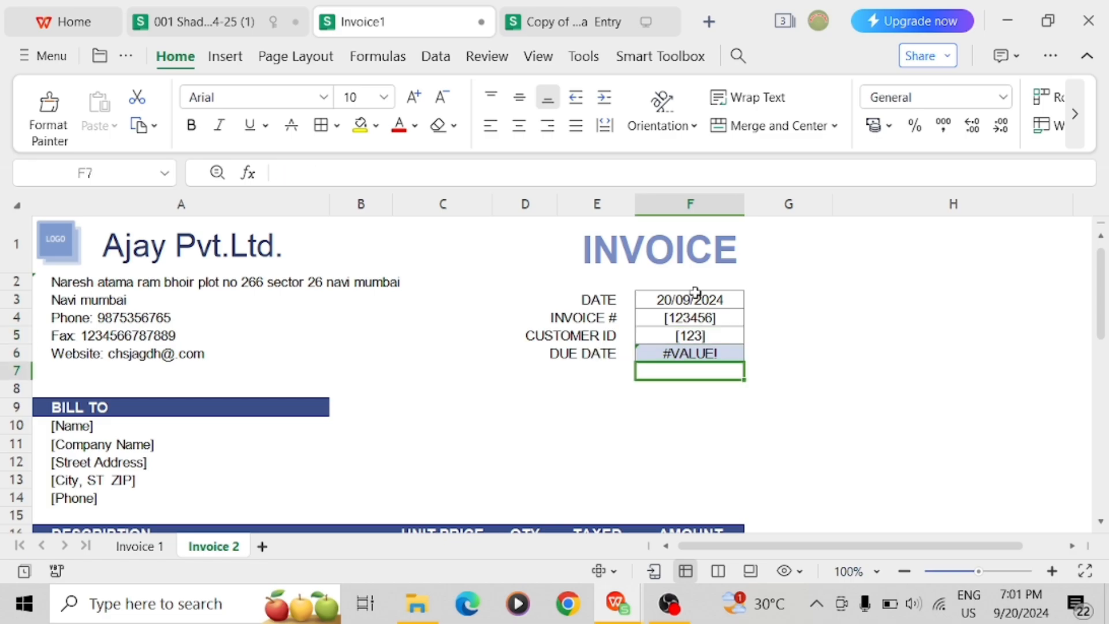
{"action": "key", "text": "Up"}
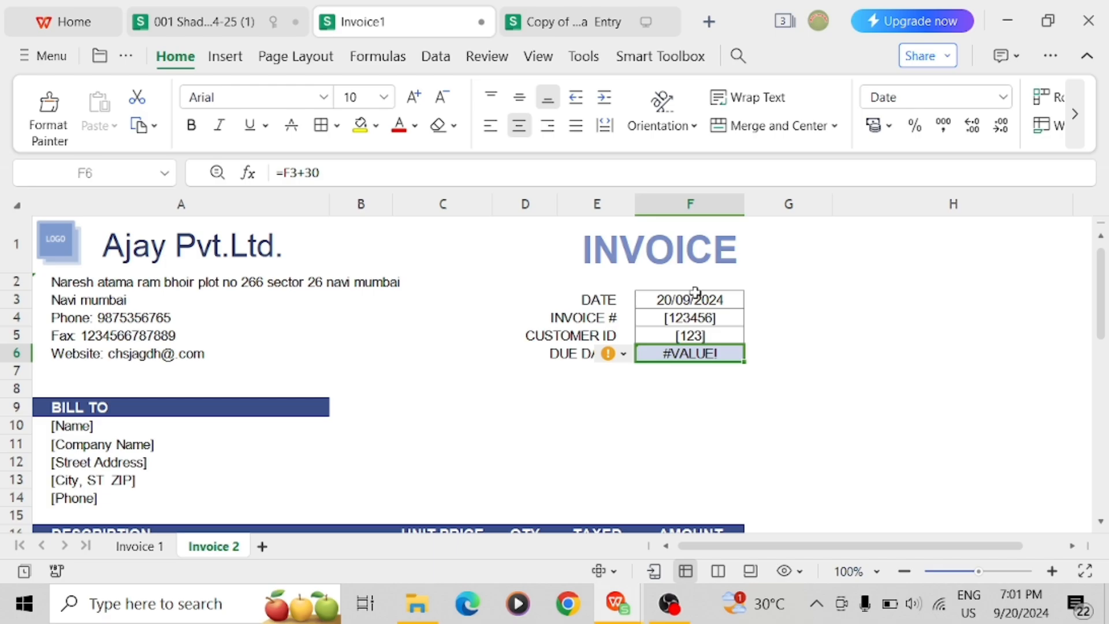
{"action": "key", "text": "Down"}
{"action": "key", "text": "Down"}
{"action": "key", "text": "Down"}
{"action": "key", "text": "Down"}
{"action": "key", "text": "Left"}
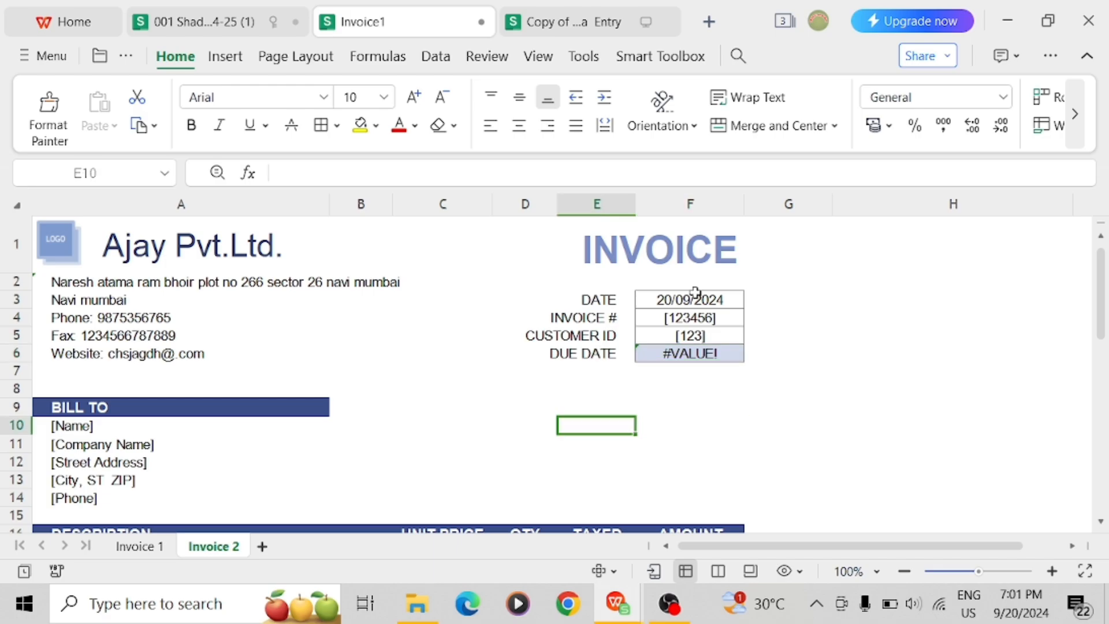
{"action": "key", "text": "Left"}
{"action": "key", "text": "Left"}
{"action": "key", "text": "Left"}
{"action": "key", "text": "Left"}
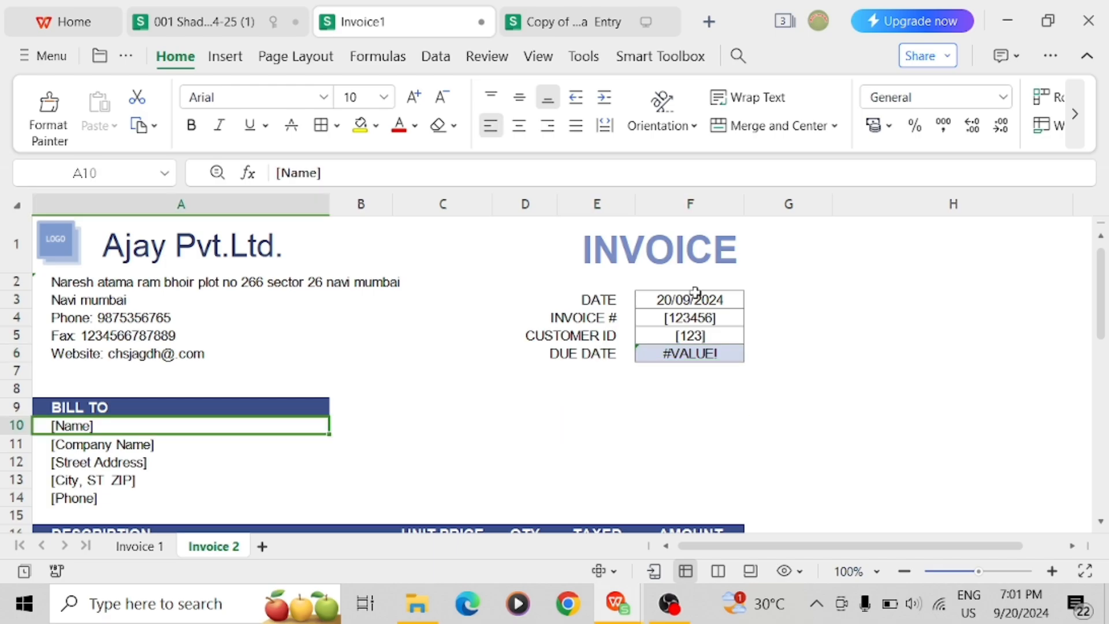
{"action": "key", "text": "Up"}
{"action": "key", "text": "Down"}
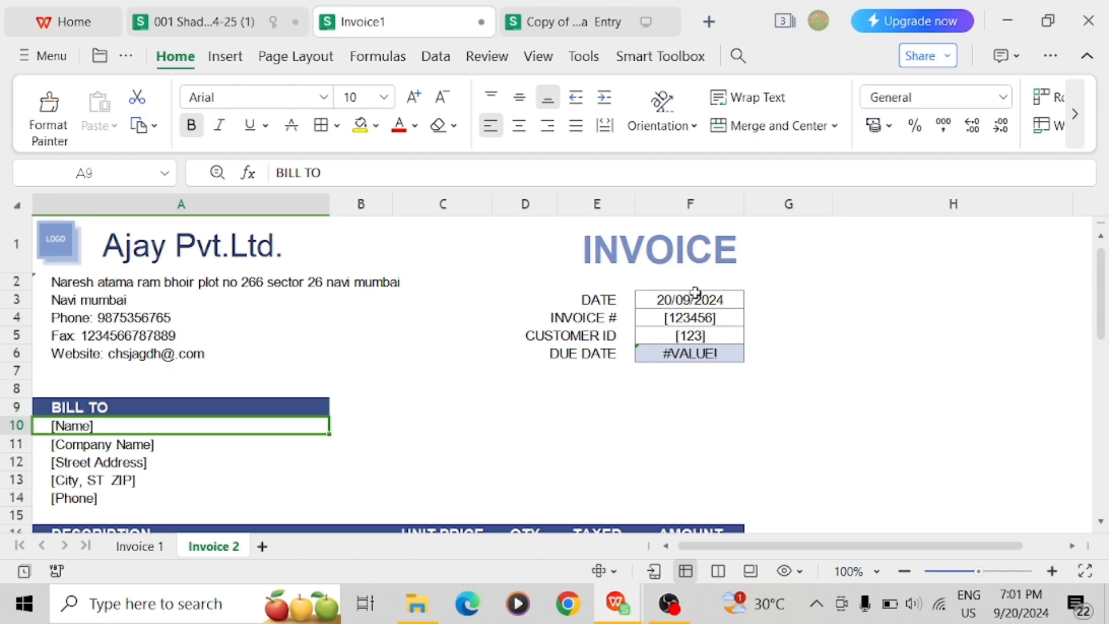
{"action": "key", "text": "Down"}
{"action": "key", "text": "Down"}
{"action": "key", "text": "Down"}
{"action": "key", "text": "Down"}
{"action": "key", "text": "Down"}
{"action": "key", "text": "Down"}
{"action": "key", "text": "Down"}
{"action": "key", "text": "Down"}
{"action": "key", "text": "Down"}
{"action": "key", "text": "Down"}
{"action": "key", "text": "Up"}
{"action": "key", "text": "Up"}
{"action": "key", "text": "Up"}
{"action": "key", "text": "Up"}
{"action": "key", "text": "Up"}
{"action": "key", "text": "Up"}
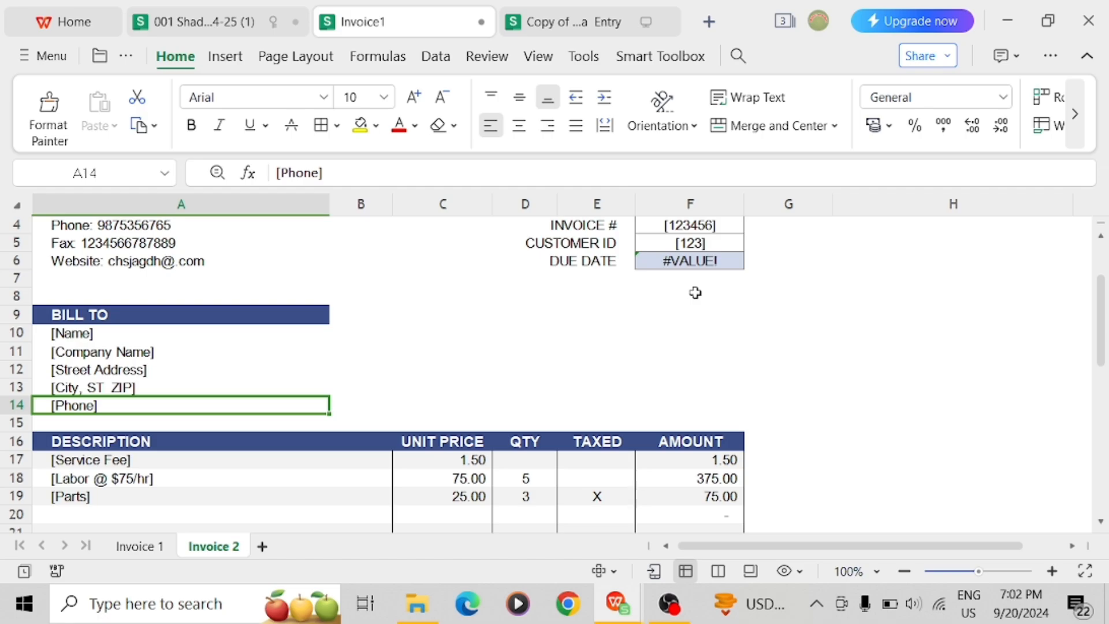
{"action": "key", "text": "Up"}
{"action": "key", "text": "Up"}
{"action": "key", "text": "Up"}
{"action": "key", "text": "Up"}
{"action": "key", "text": "Down"}
{"action": "key", "text": "Down"}
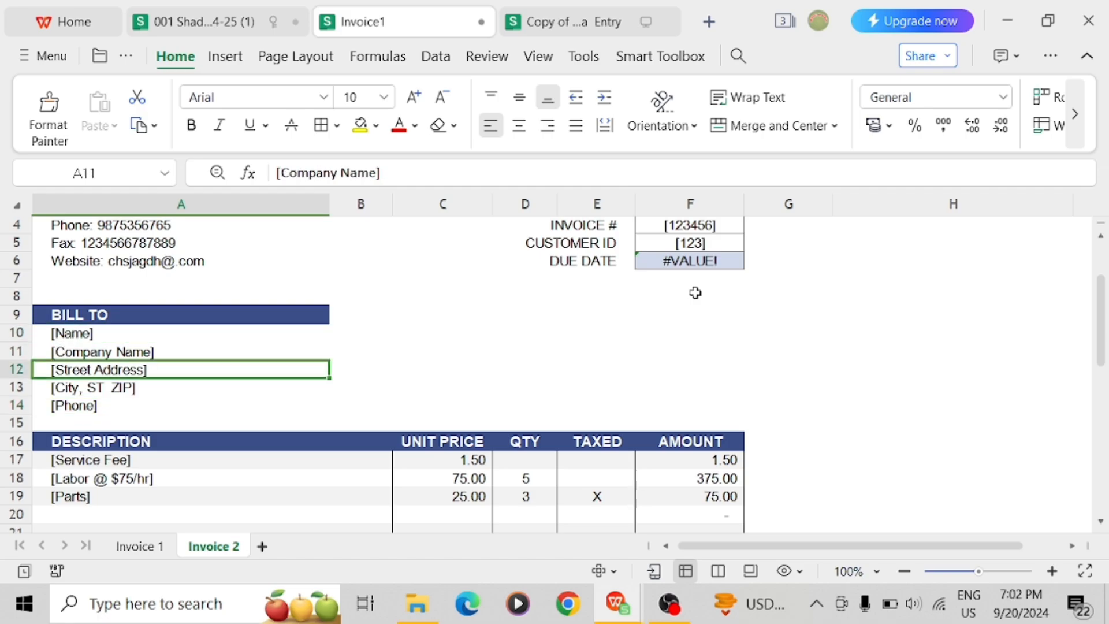
{"action": "key", "text": "Down"}
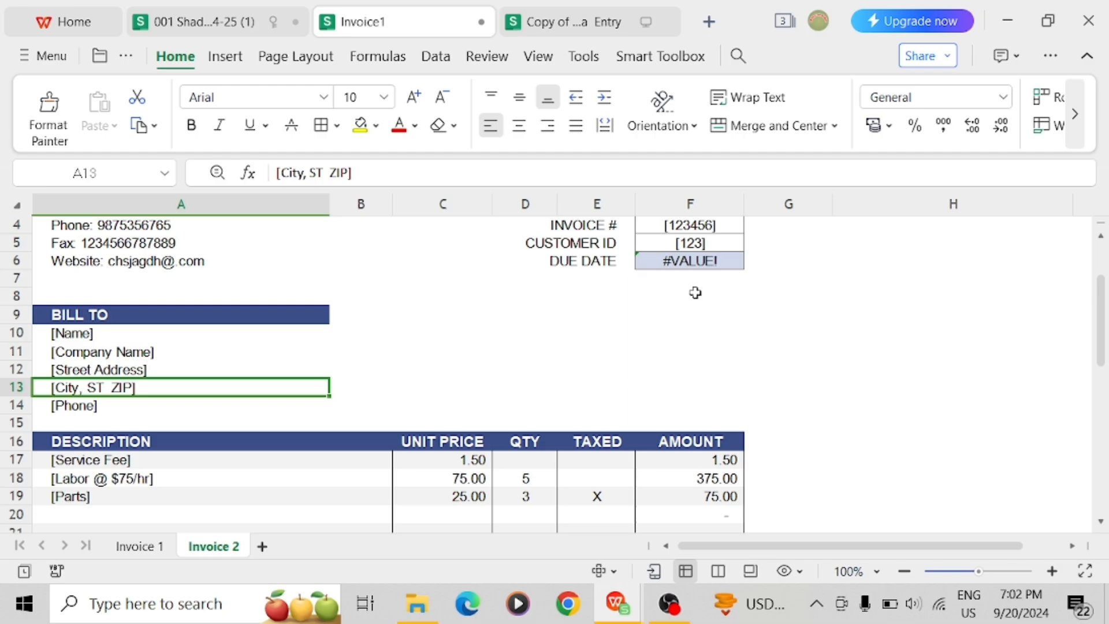
{"action": "key", "text": "Down"}
{"action": "key", "text": "Down"}
{"action": "key", "text": "Down"}
{"action": "key", "text": "Down"}
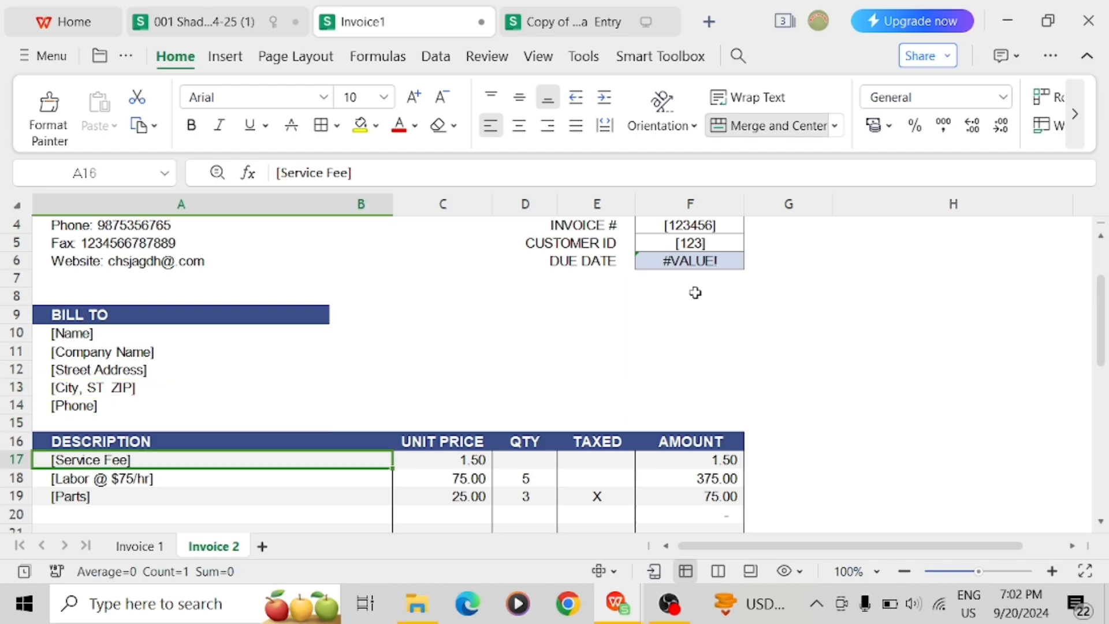
{"action": "key", "text": "Down"}
{"action": "key", "text": "Down"}
{"action": "key", "text": "Down"}
{"action": "key", "text": "Down"}
{"action": "key", "text": "Down"}
{"action": "key", "text": "Down"}
{"action": "key", "text": "Down"}
{"action": "key", "text": "Down"}
{"action": "key", "text": "Down"}
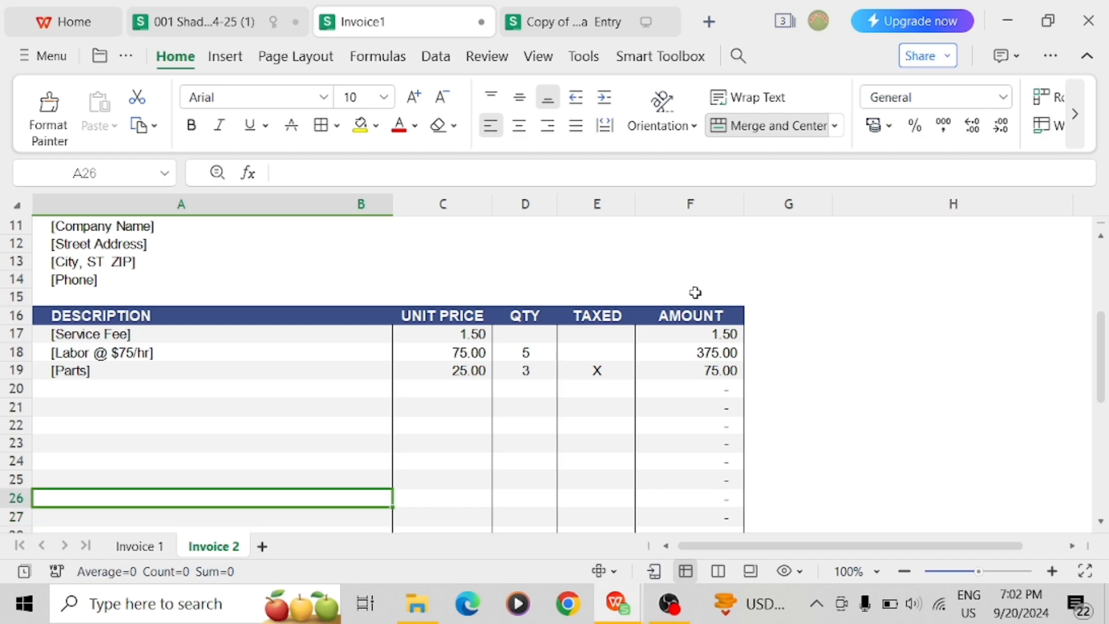
{"action": "key", "text": "Up"}
{"action": "key", "text": "Up"}
{"action": "key", "text": "Up"}
{"action": "key", "text": "Up"}
{"action": "key", "text": "Up"}
{"action": "key", "text": "Up"}
{"action": "key", "text": "Up"}
{"action": "key", "text": "Up"}
{"action": "key", "text": "Up"}
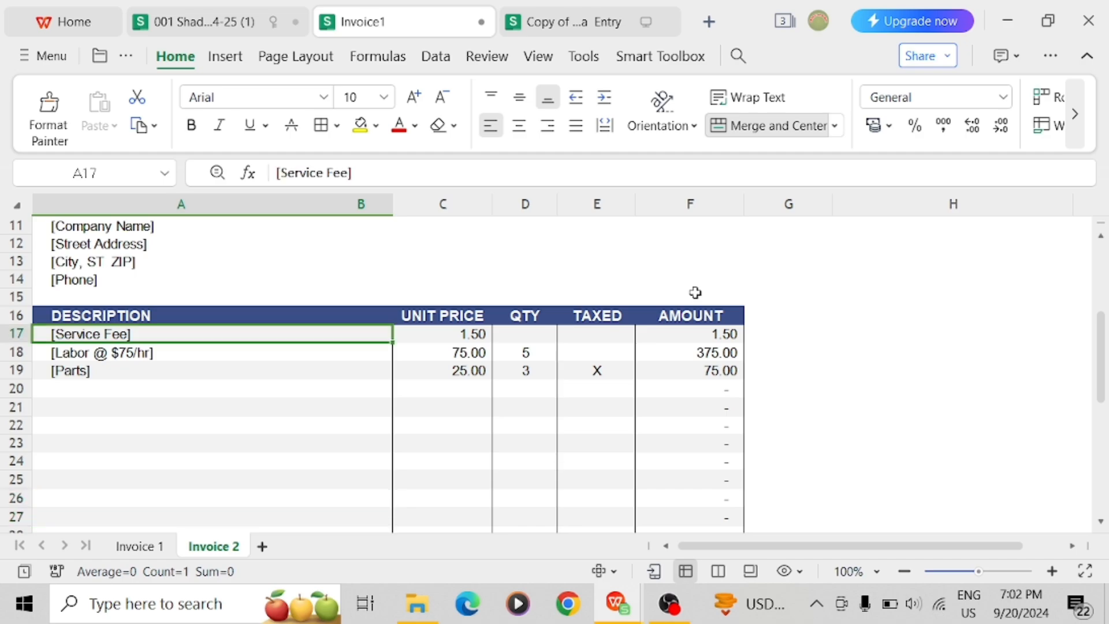
{"action": "key", "text": "Down"}
{"action": "key", "text": "Down"}
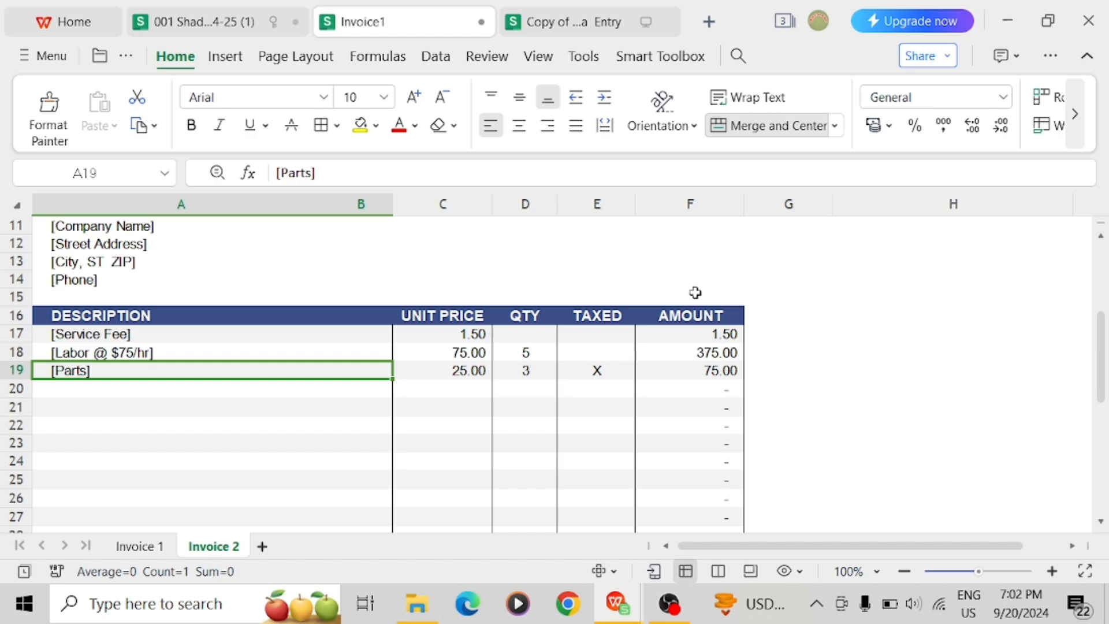
{"action": "key", "text": "Down"}
{"action": "key", "text": "Down"}
{"action": "key", "text": "Down"}
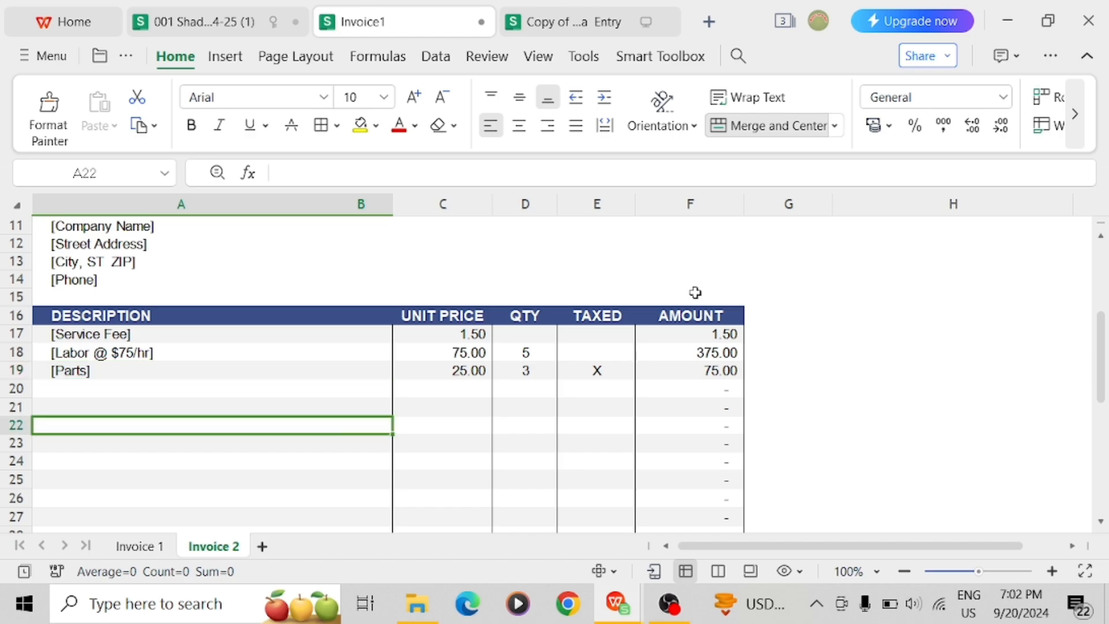
{"action": "key", "text": "Right"}
{"action": "key", "text": "Up"}
{"action": "key", "text": "Up"}
{"action": "key", "text": "Up"}
{"action": "key", "text": "Up"}
{"action": "key", "text": "Up"}
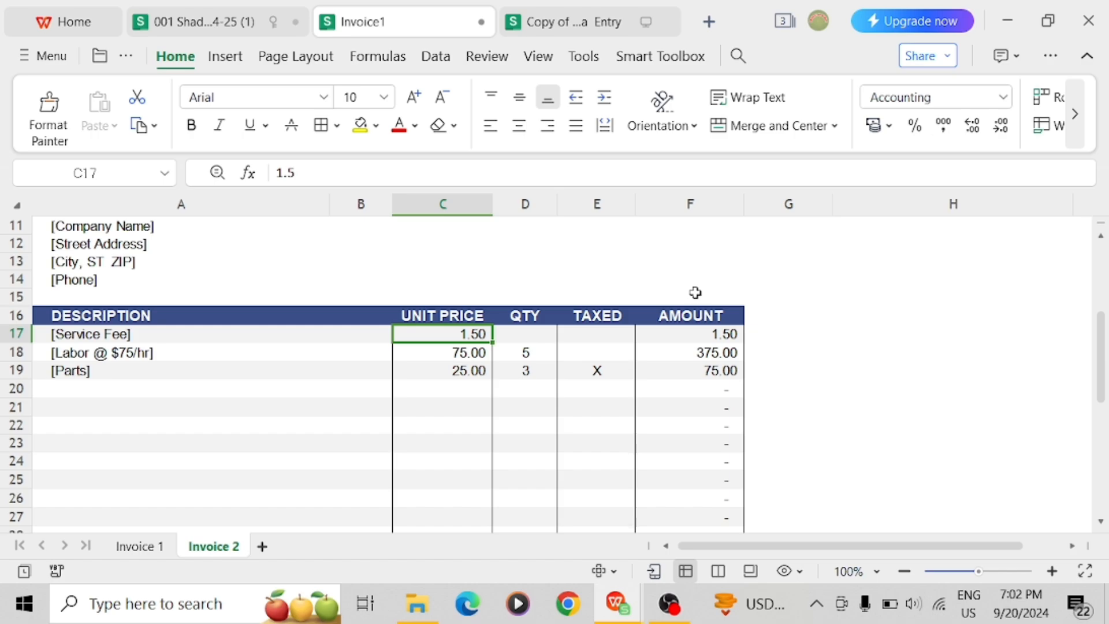
{"action": "key", "text": "Right"}
{"action": "key", "text": "Right"}
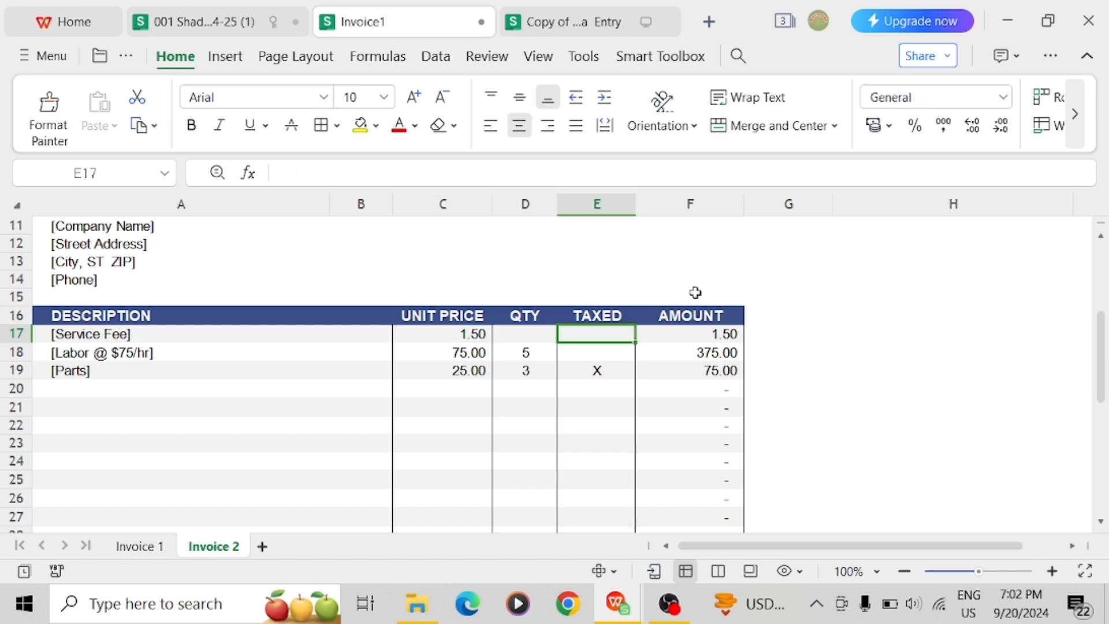
{"action": "key", "text": "Right"}
{"action": "key", "text": "Right"}
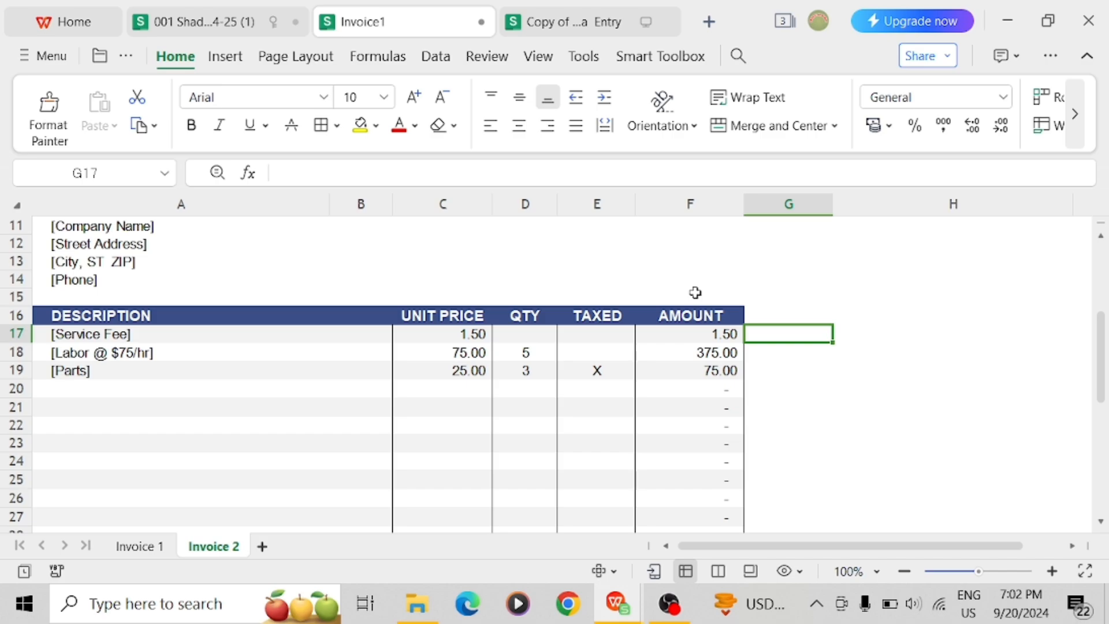
{"action": "key", "text": "Down"}
{"action": "key", "text": "Left"}
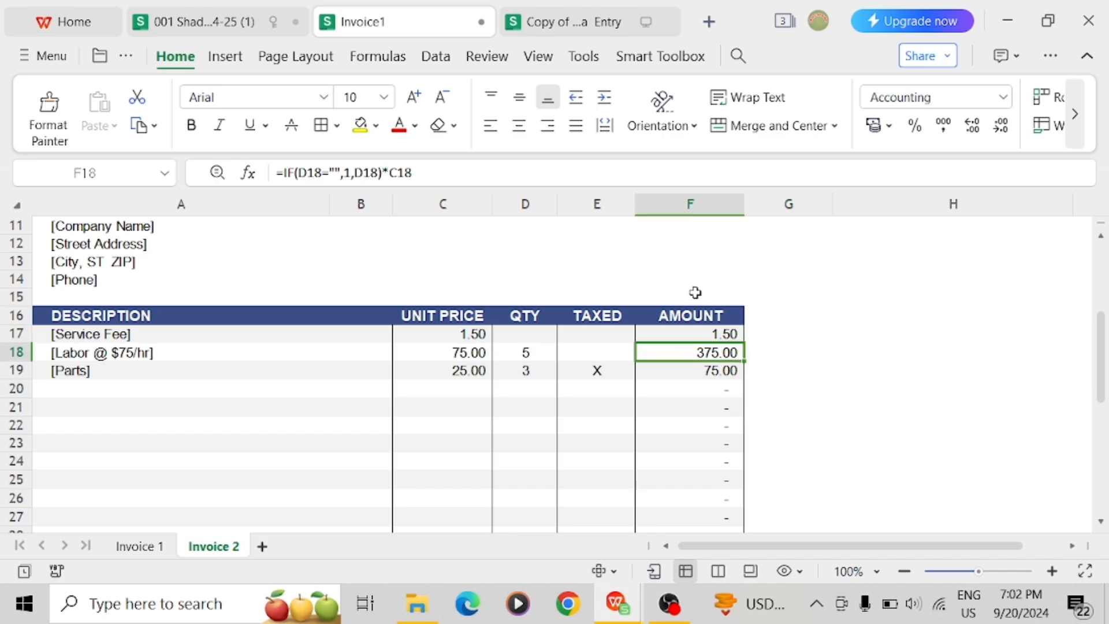
{"action": "key", "text": "Left"}
{"action": "key", "text": "Left"}
{"action": "key", "text": "Left"}
{"action": "key", "text": "Down"}
{"action": "key", "text": "Down"}
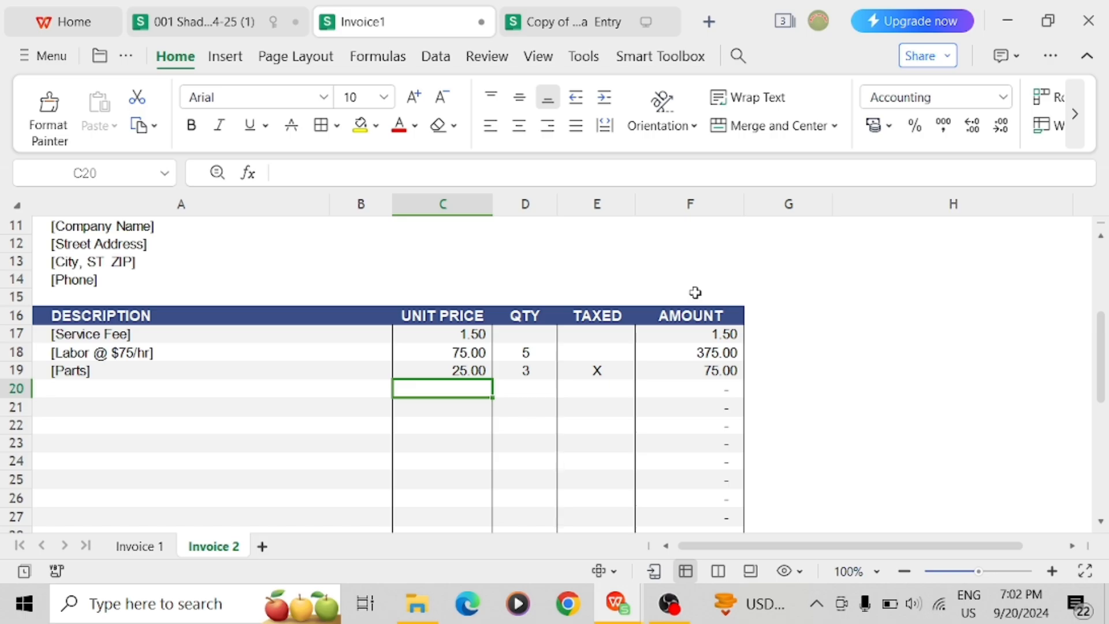
{"action": "key", "text": "Down"}
{"action": "key", "text": "Down"}
{"action": "key", "text": "Down"}
{"action": "key", "text": "Down"}
{"action": "key", "text": "Down"}
{"action": "key", "text": "Down"}
{"action": "key", "text": "Down"}
{"action": "key", "text": "Down"}
{"action": "key", "text": "Down"}
{"action": "key", "text": "Down"}
{"action": "key", "text": "Down"}
{"action": "key", "text": "Down"}
{"action": "key", "text": "Down"}
{"action": "key", "text": "Down"}
{"action": "key", "text": "Down"}
{"action": "key", "text": "Down"}
{"action": "key", "text": "Down"}
{"action": "key", "text": "Down"}
{"action": "key", "text": "Down"}
{"action": "key", "text": "Down"}
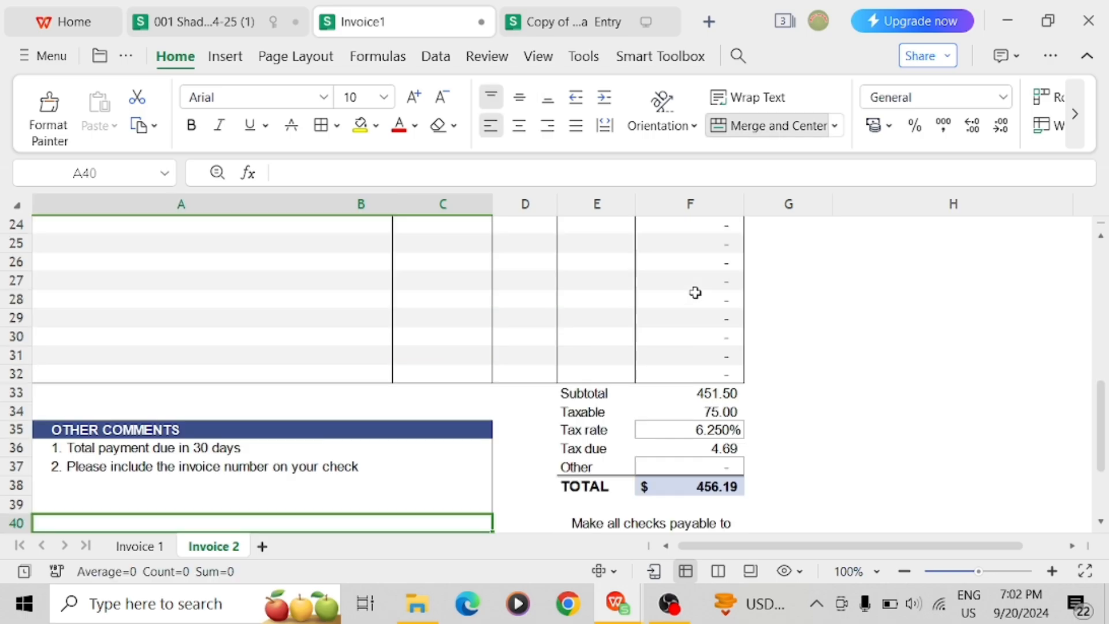
{"action": "key", "text": "Down"}
{"action": "key", "text": "Down"}
{"action": "key", "text": "Up"}
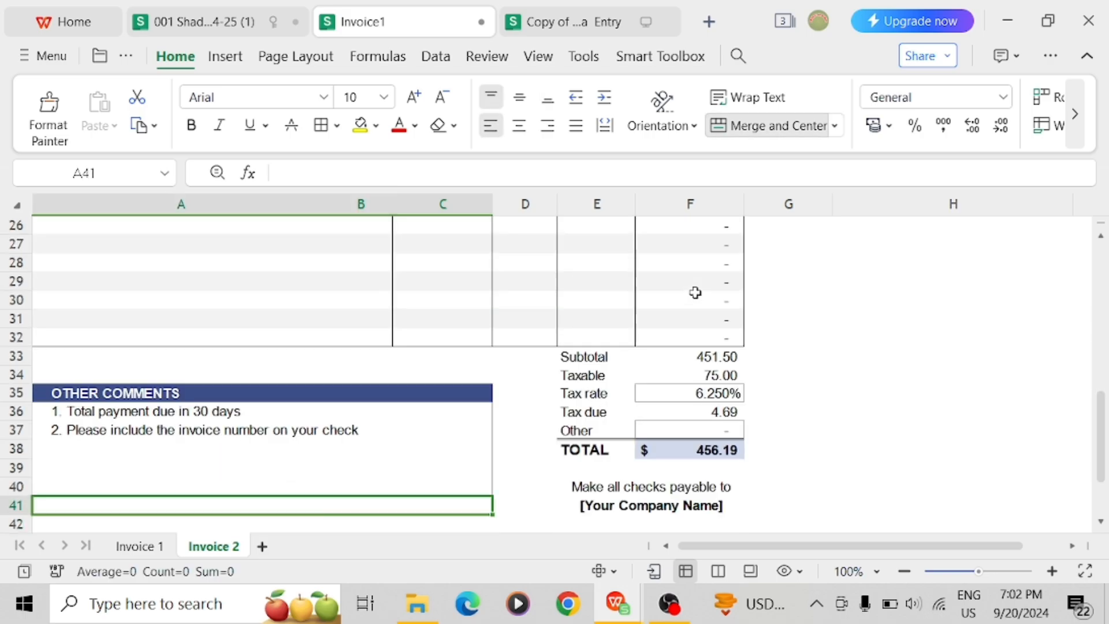
{"action": "key", "text": "Up"}
{"action": "key", "text": "Up"}
{"action": "key", "text": "Up"}
{"action": "key", "text": "Up"}
{"action": "key", "text": "Up"}
{"action": "key", "text": "Up"}
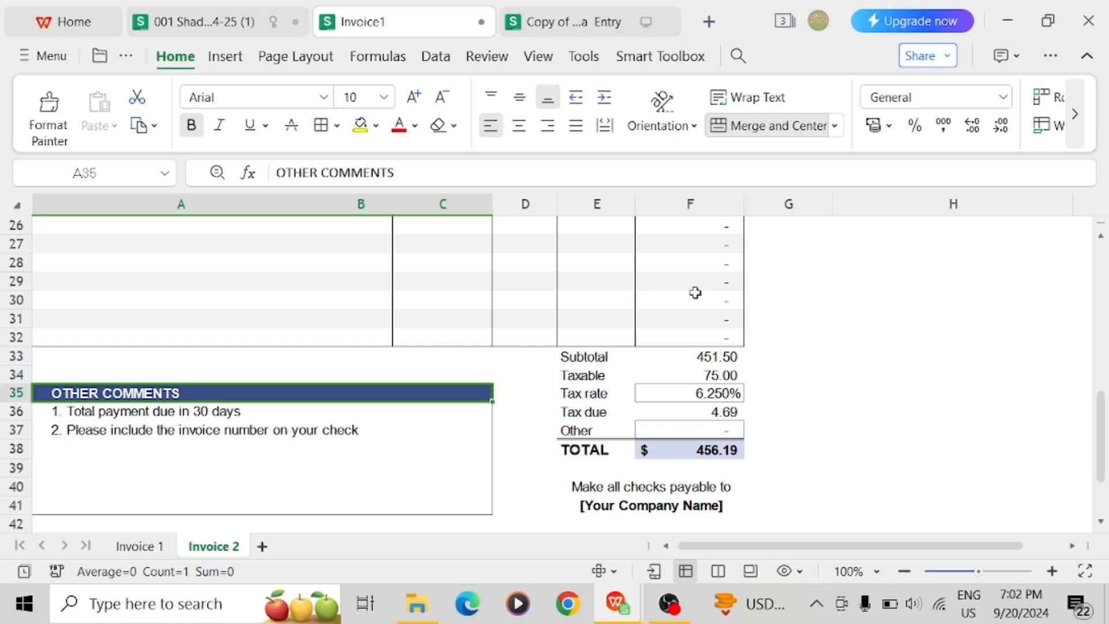
{"action": "key", "text": "Down"}
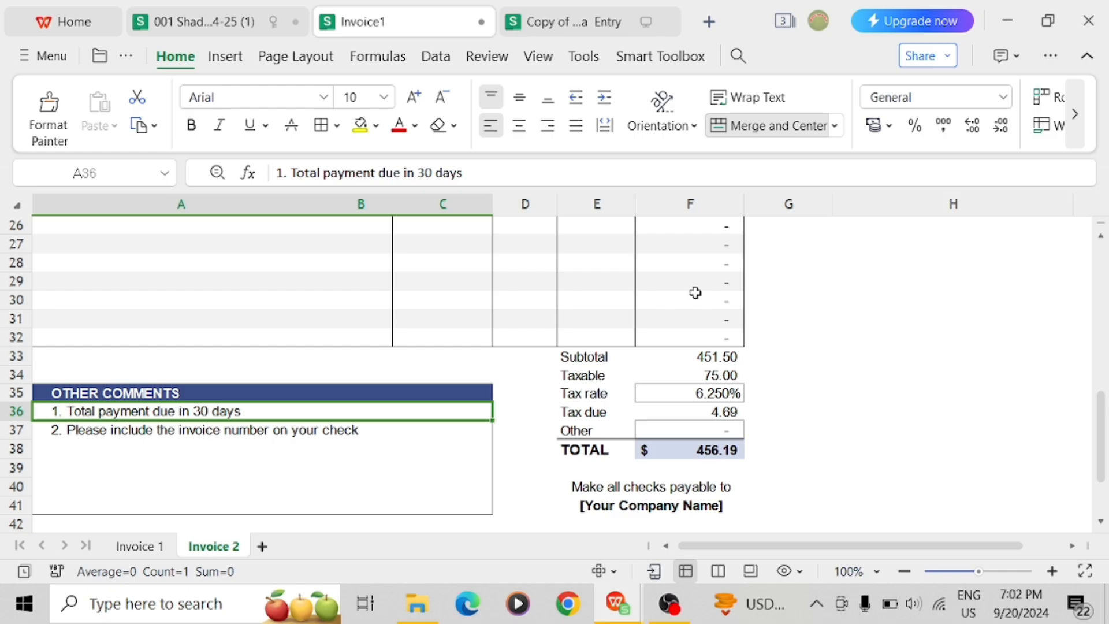
{"action": "key", "text": "ctrl+Right"}
{"action": "key", "text": "ctrl+Right"}
{"action": "key", "text": "ctrl+Up"}
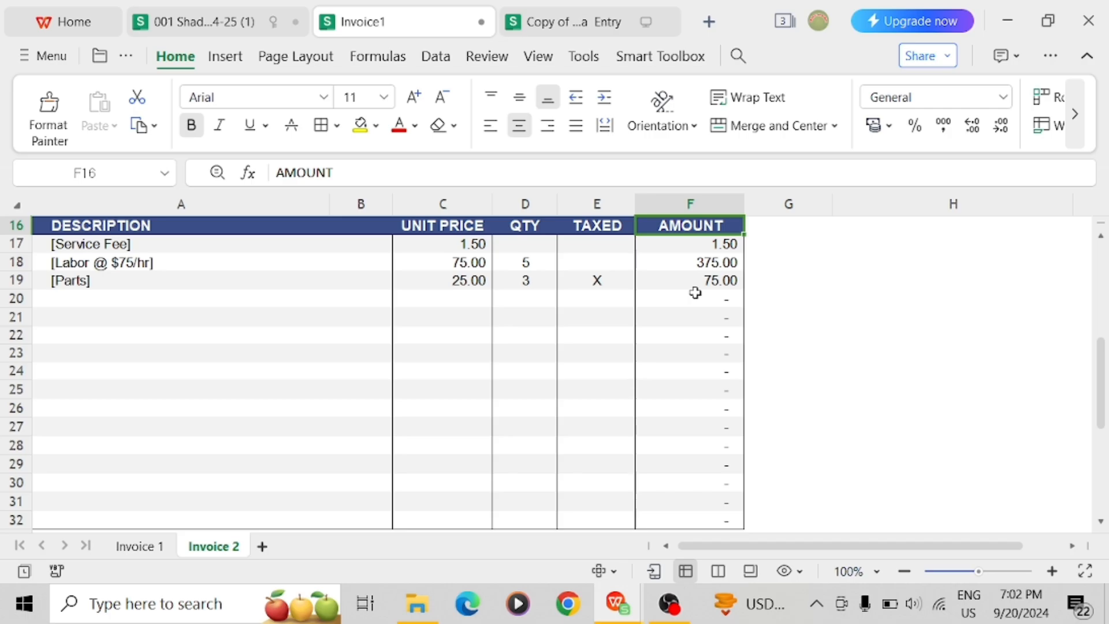
{"action": "scroll", "coordinate": [181, 380], "scroll_direction": "down", "scroll_amount": 4}
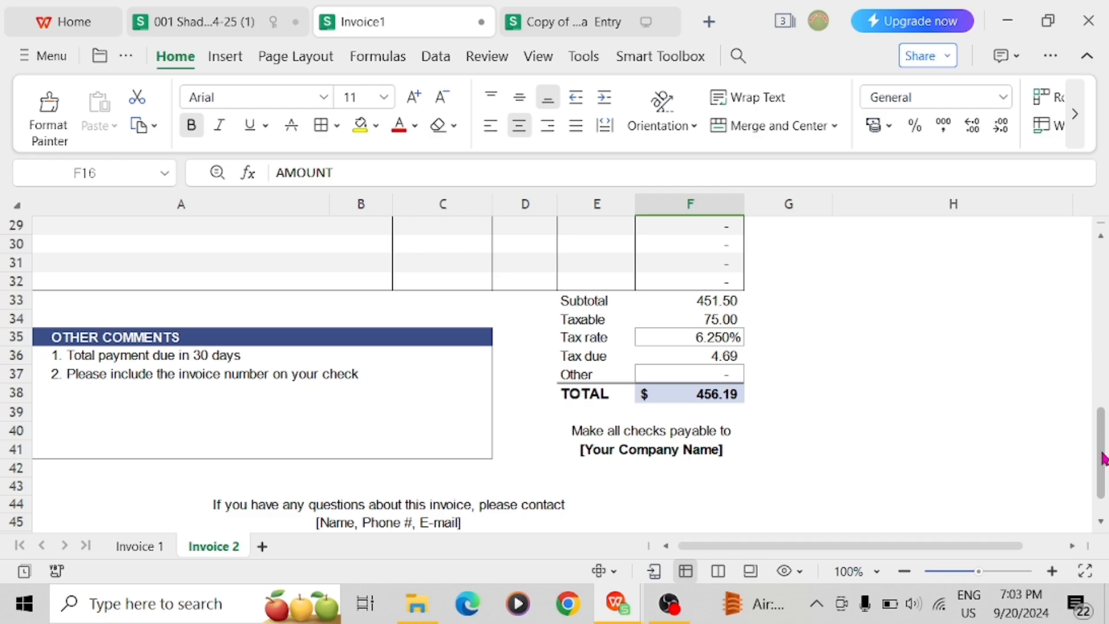
{"action": "left_click_drag", "start_coordinate": [1103, 459], "coordinate": [1103, 496]}
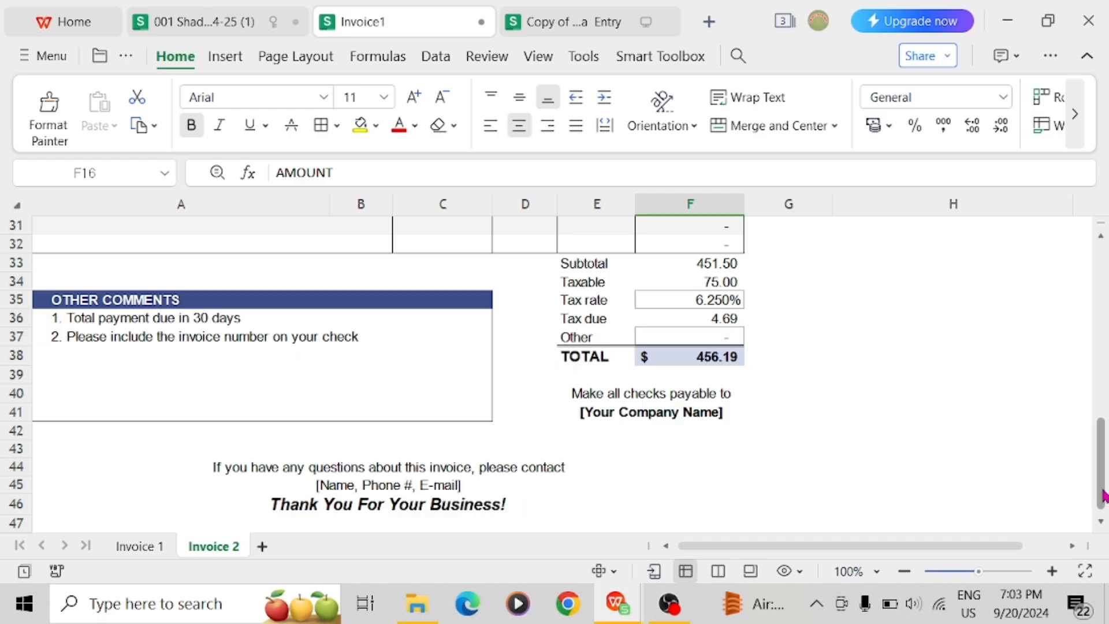